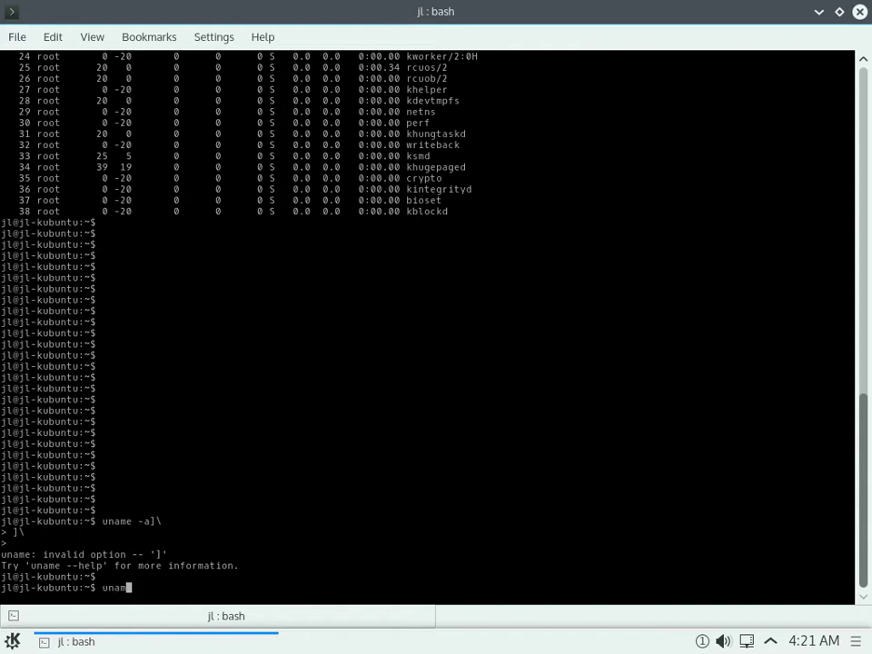
Print the full kernel and system information with uname -a
key("Return")
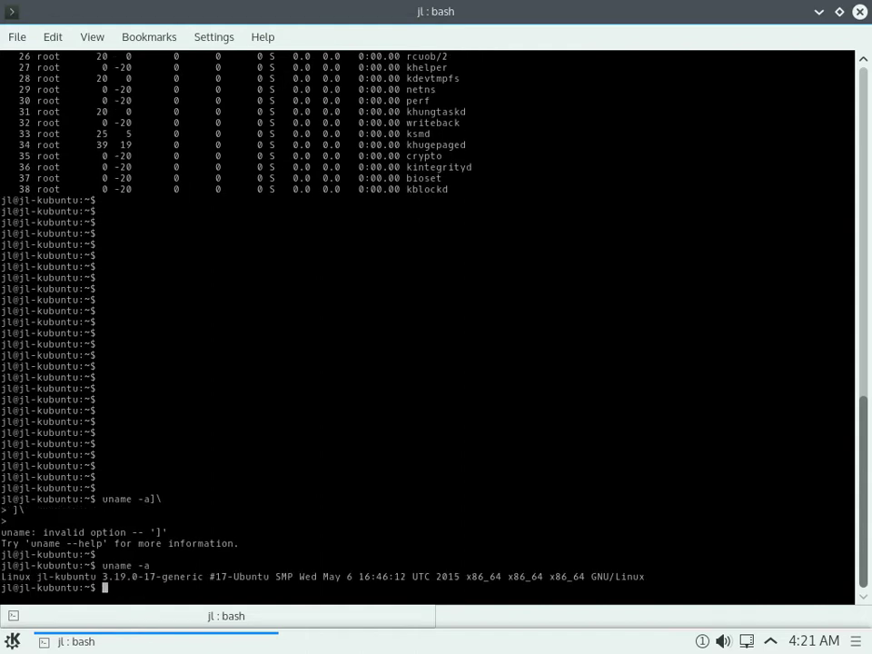
key("Return")
key("Return")
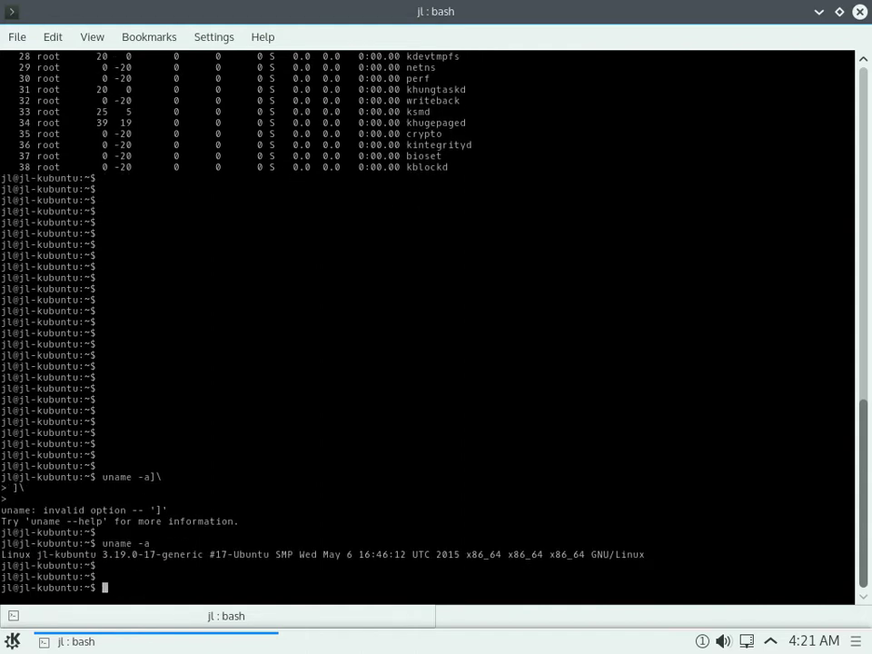
Display the distribution details in /etc/os-release with more
type("more /etc/os")
key("Tab")
key("Return")
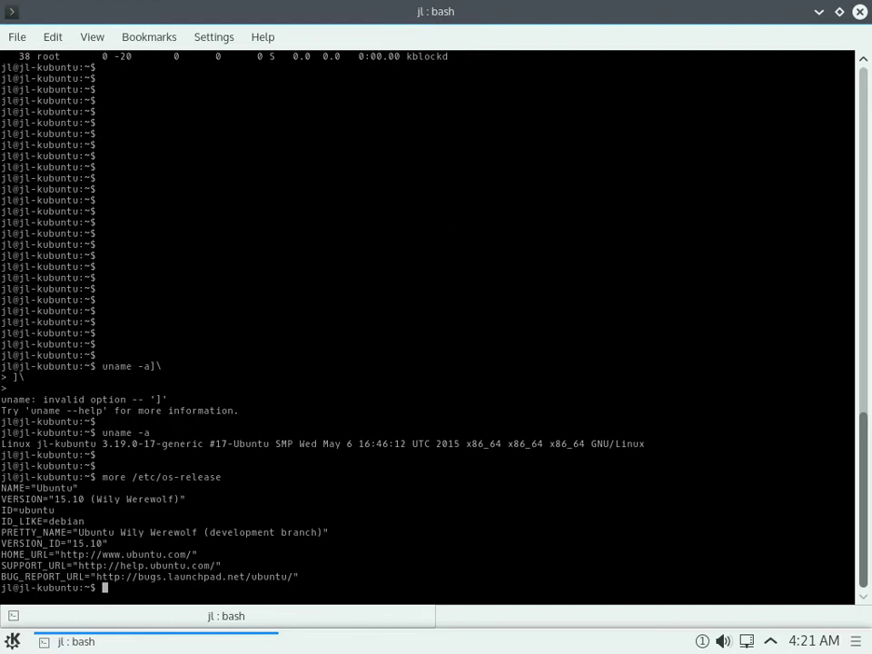
key("Return")
key("Return")
key("Return")
key("Return")
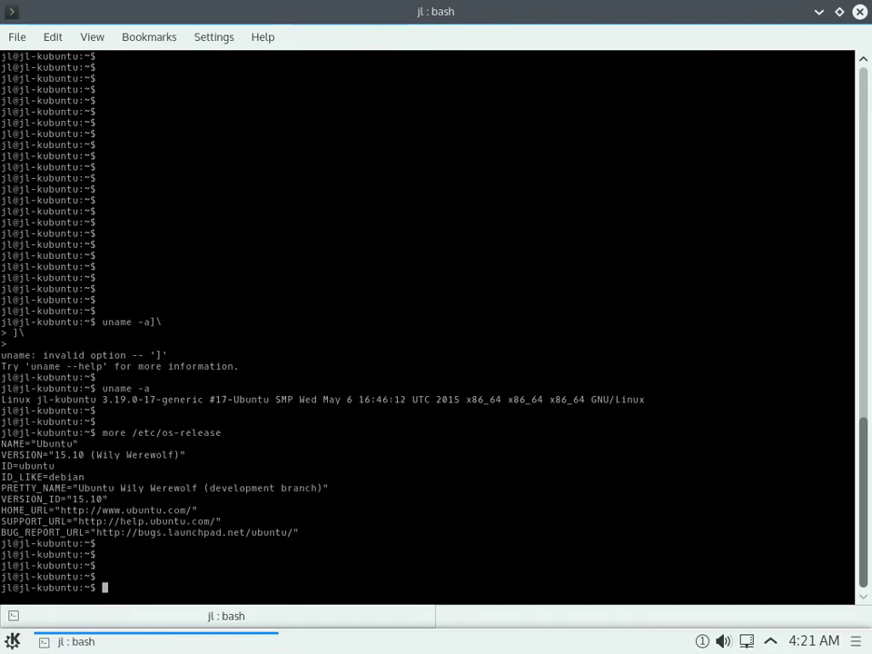
Show the root file system's disk usage in human-readable units with df -h /
key("Return")
key("Return")
key("Return")
type("df ")
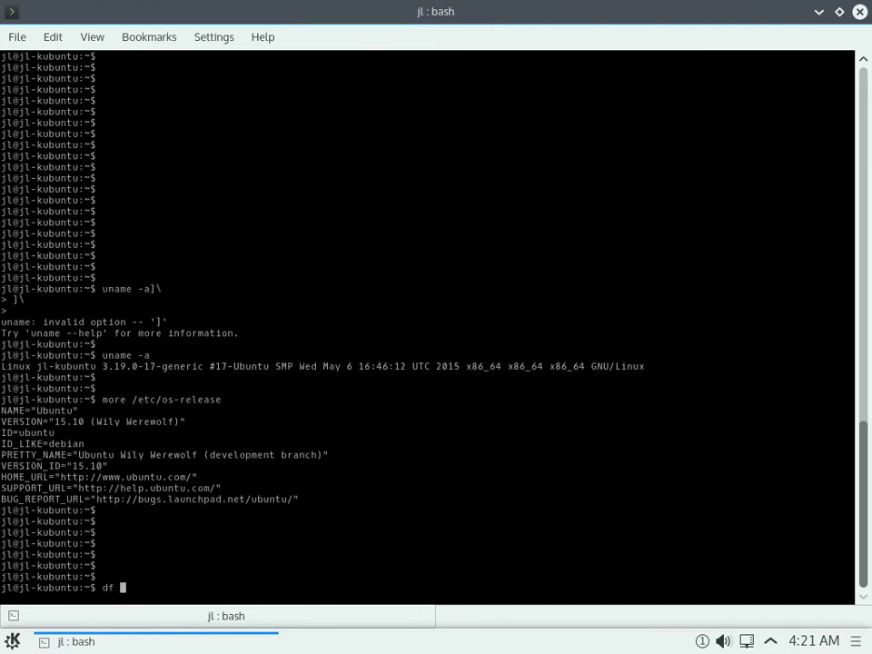
type("-h /")
key("Return")
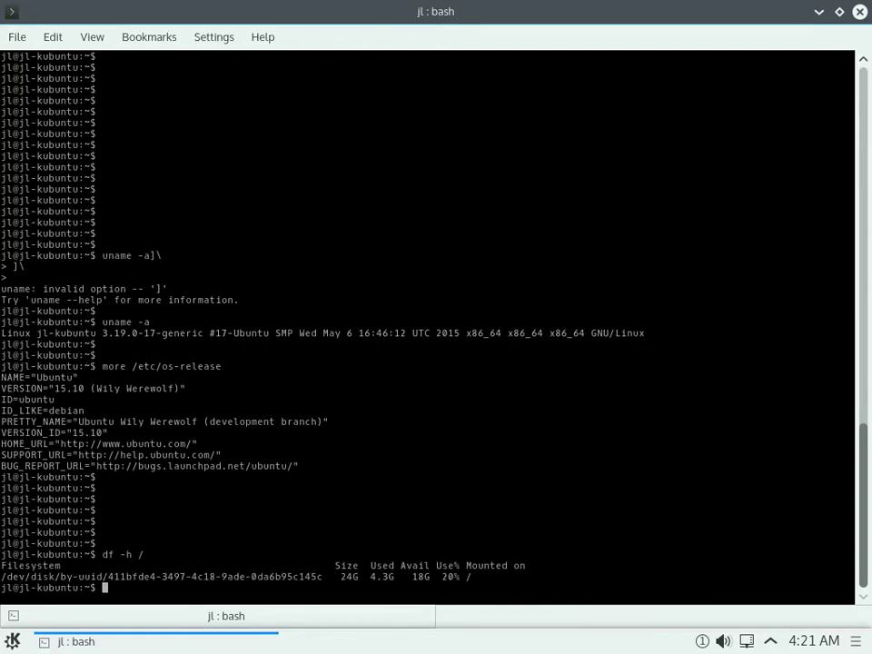
Reuse the previous disk usage command without the root path to list all mounted file systems with df -h
key("Up")
key("Up")
key("Down")
key("BackSpace")
key("Return")
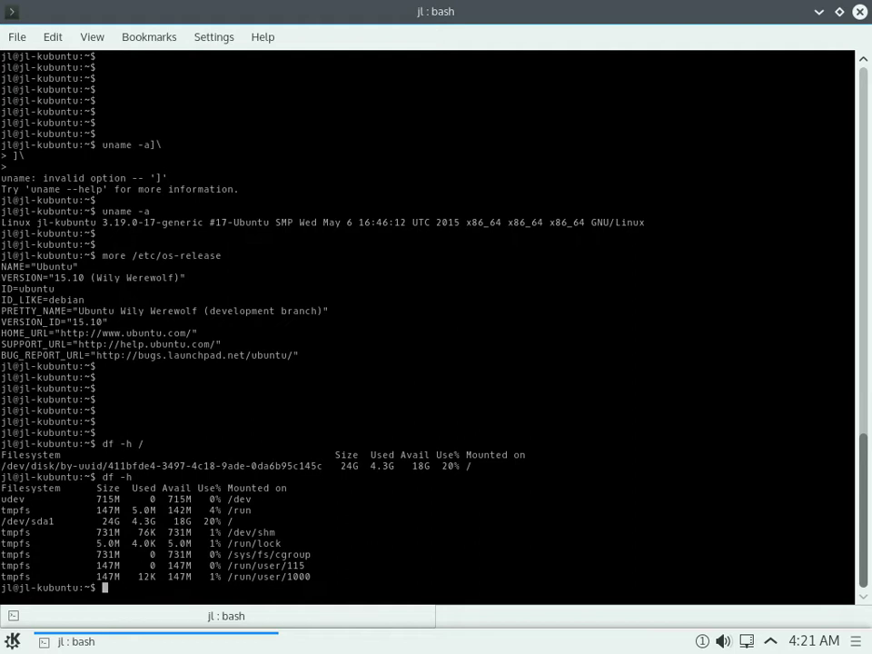
Exit the terminal session and open System Settings in a maximized window
type("exit")
key("Return")
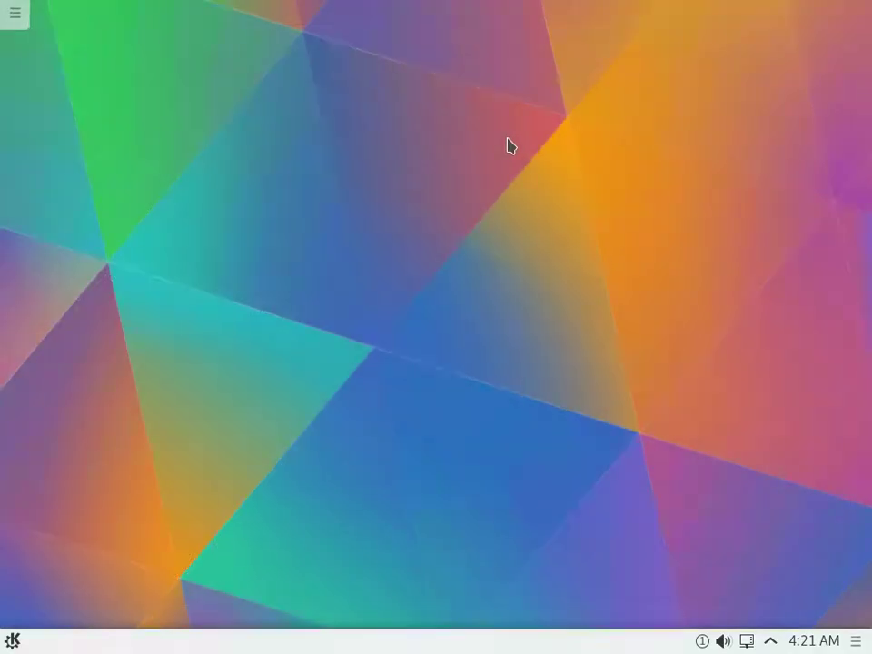
left_click(16, 640)
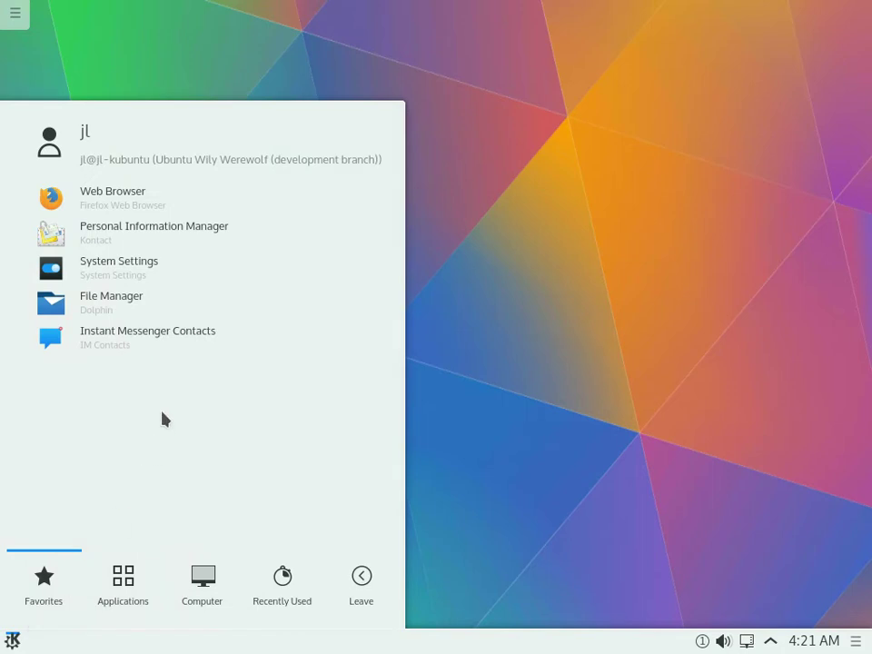
left_click(142, 282)
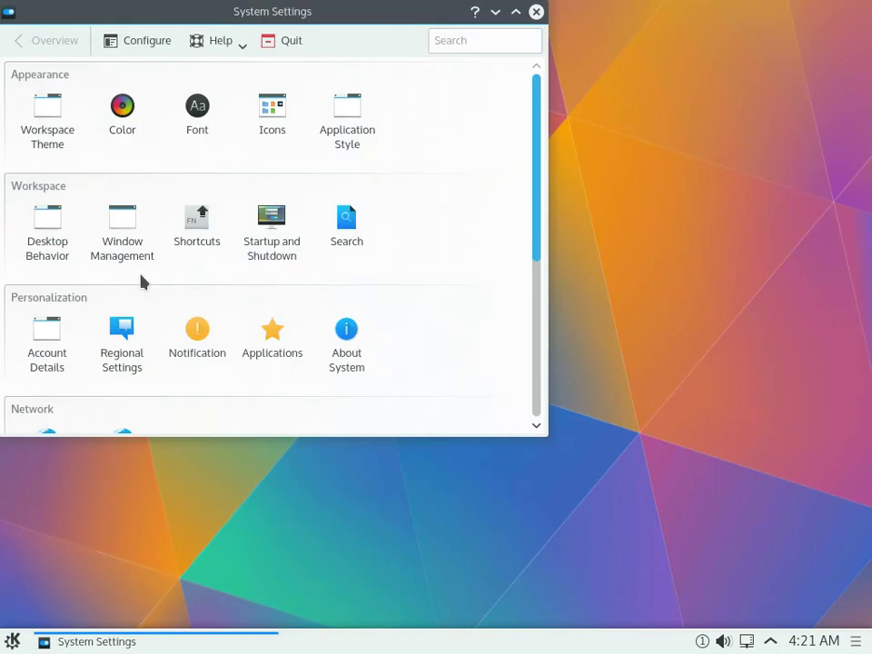
left_click(515, 13)
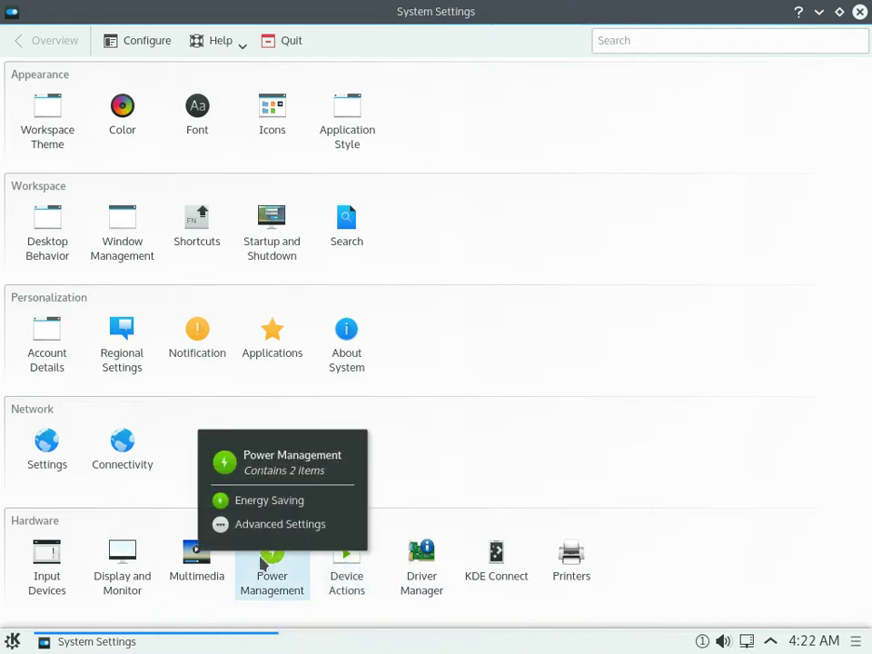
Examine the resolution and orientation options of the default display under Display and Monitor and return to the overview
left_click(140, 565)
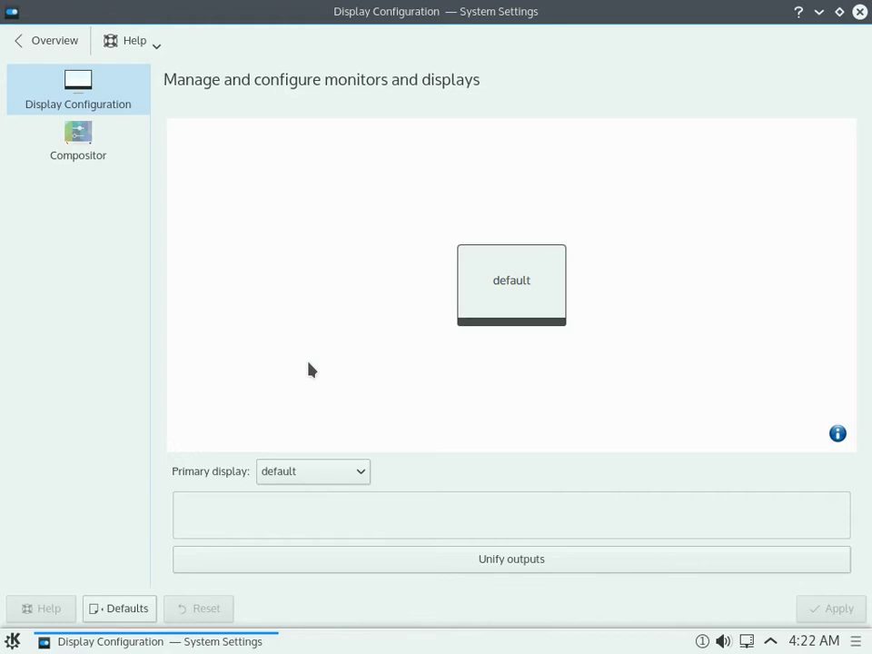
left_click(536, 296)
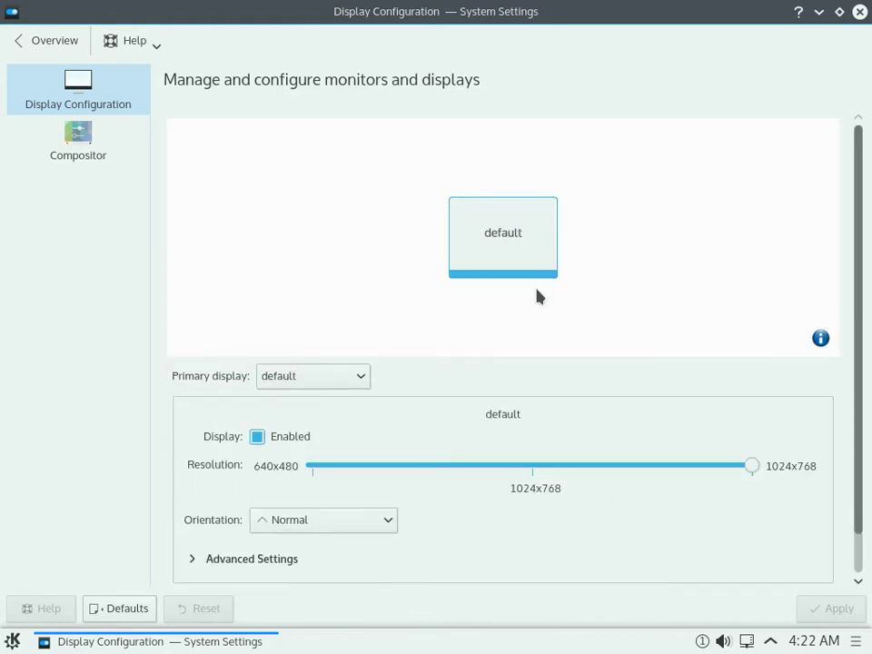
left_click(20, 42)
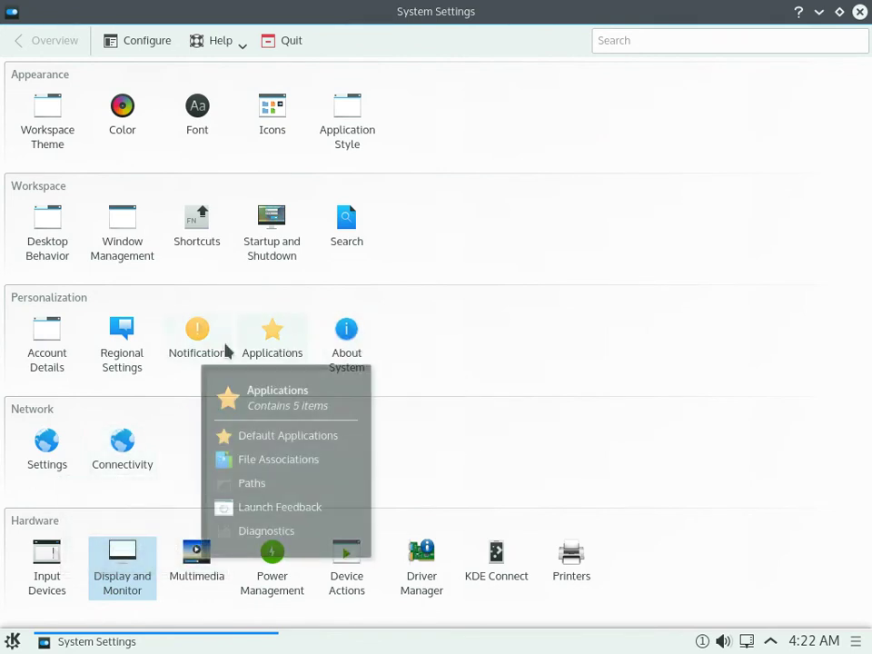
Examine the Translations page of Regional Settings and the user information page of Account Details, returning to the overview
left_click(124, 350)
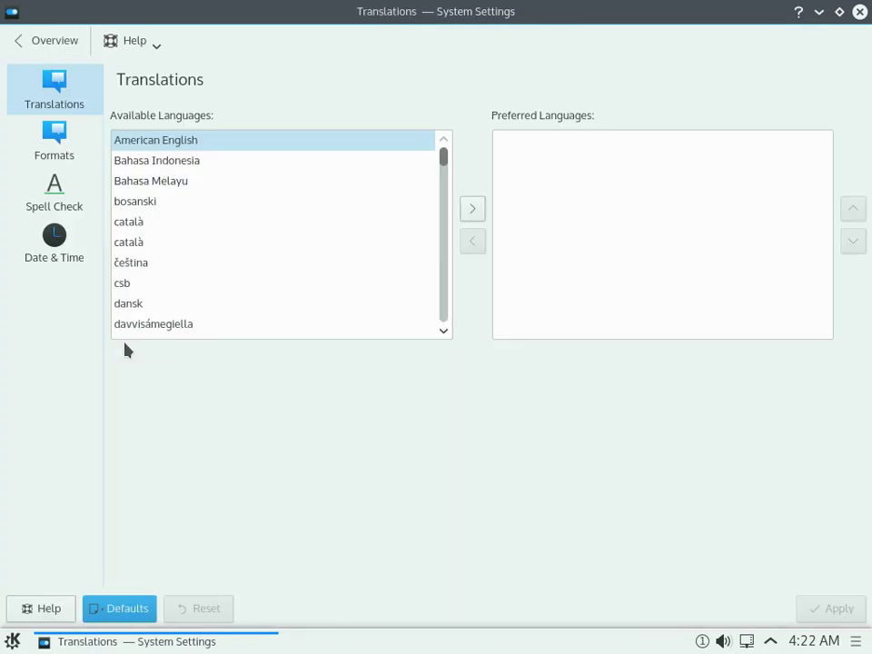
left_click(50, 38)
left_click(53, 330)
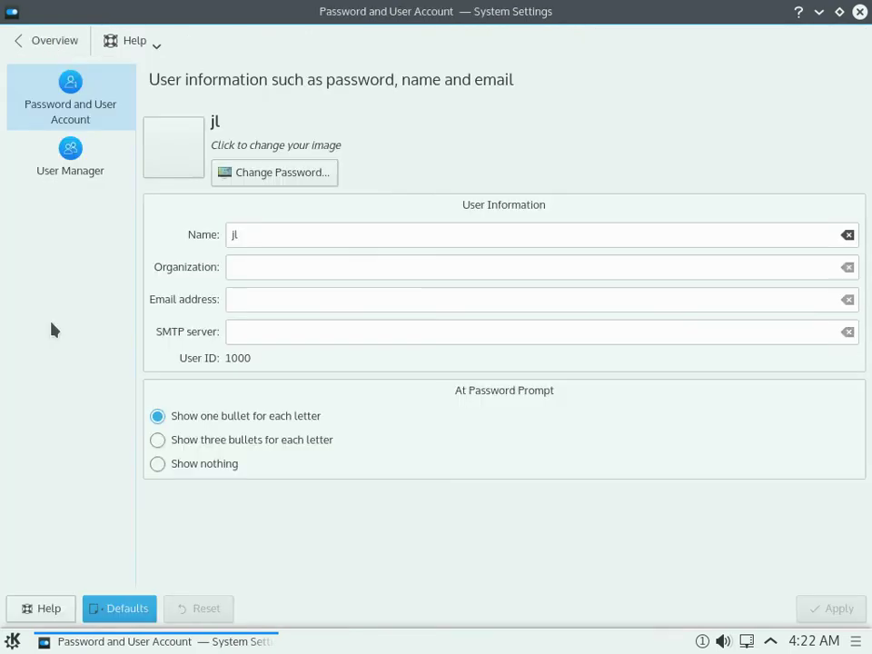
left_click(43, 41)
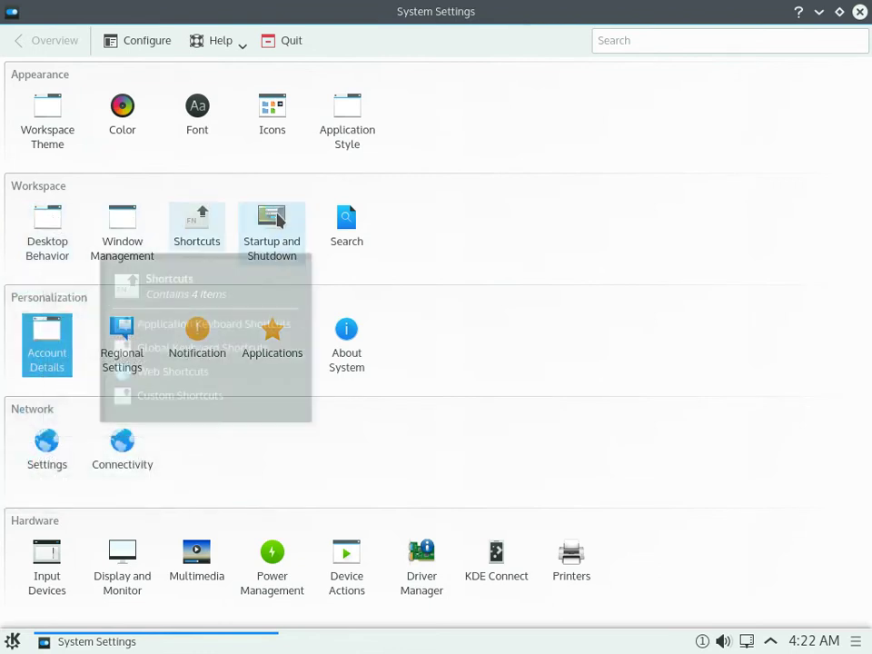
Examine the Application Style page, including the widget style's Fine Tuning options, and return to the overview
left_click(361, 106)
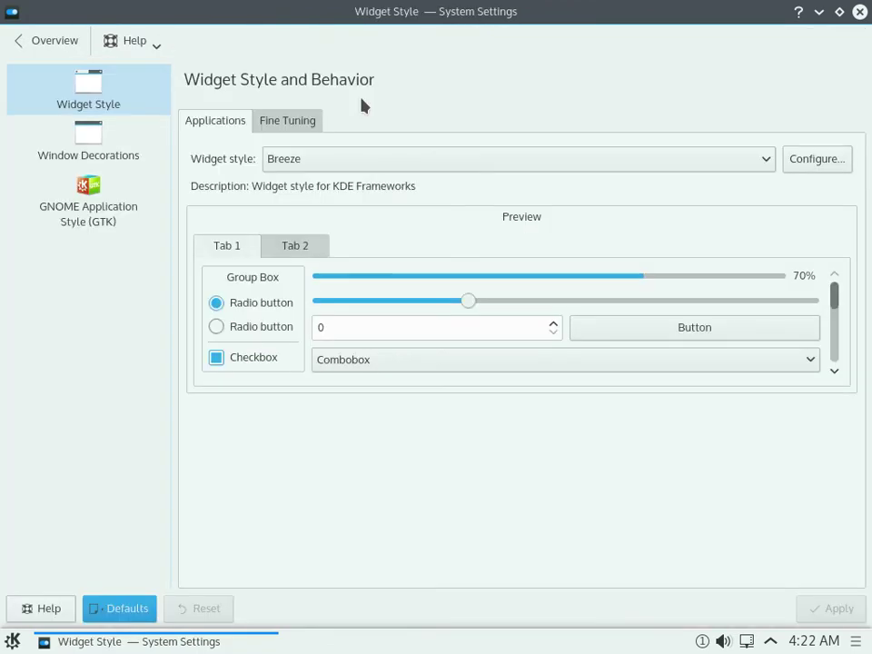
left_click(281, 127)
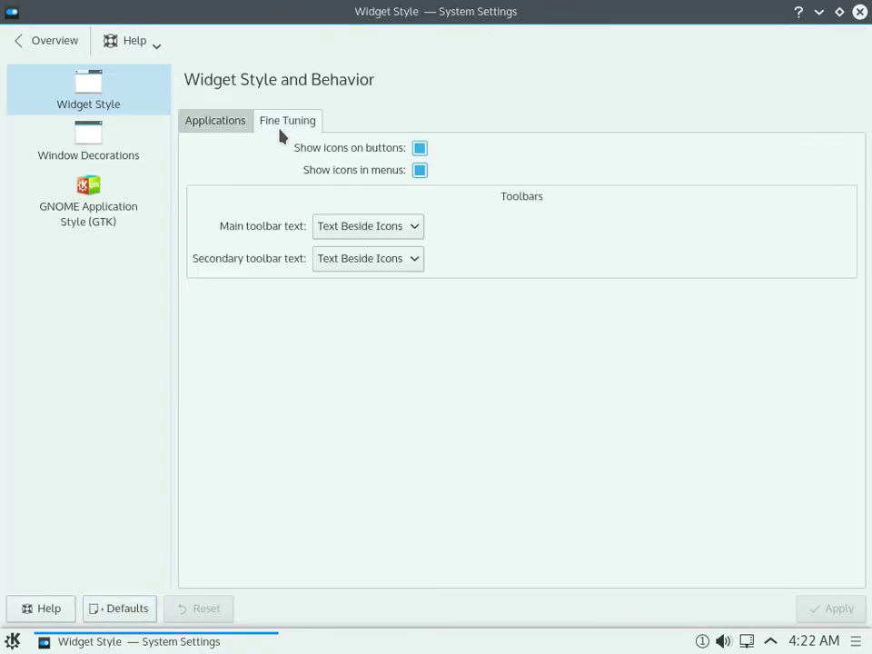
left_click(47, 40)
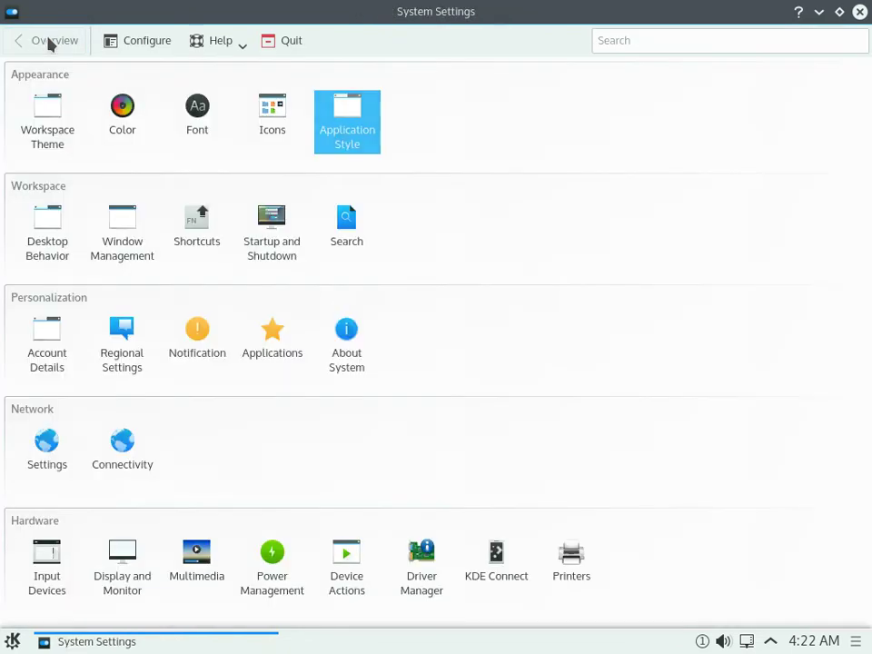
Examine the available icon themes and the workspace's Look And Feel themes, and quit System Settings
left_click(272, 109)
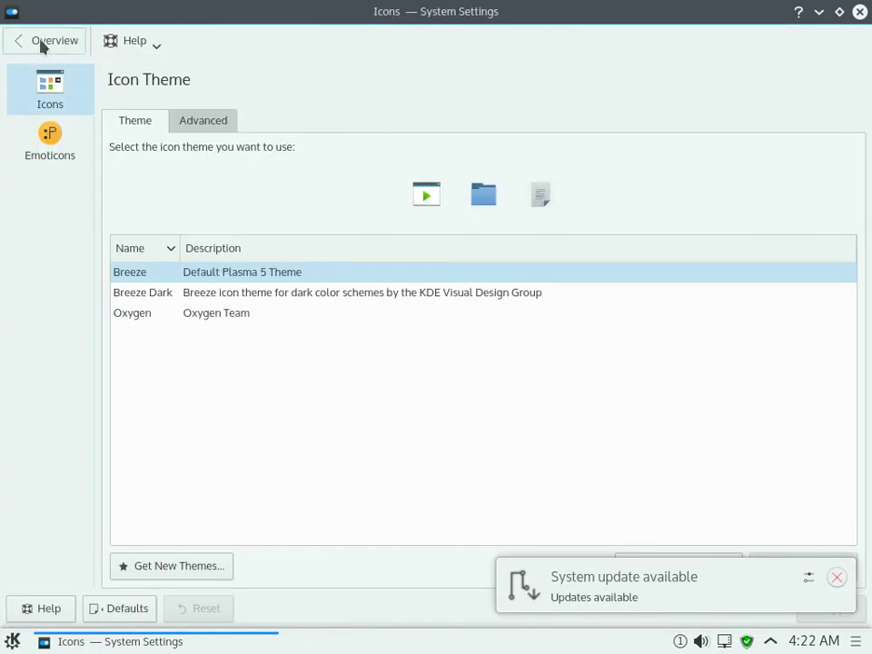
left_click(42, 43)
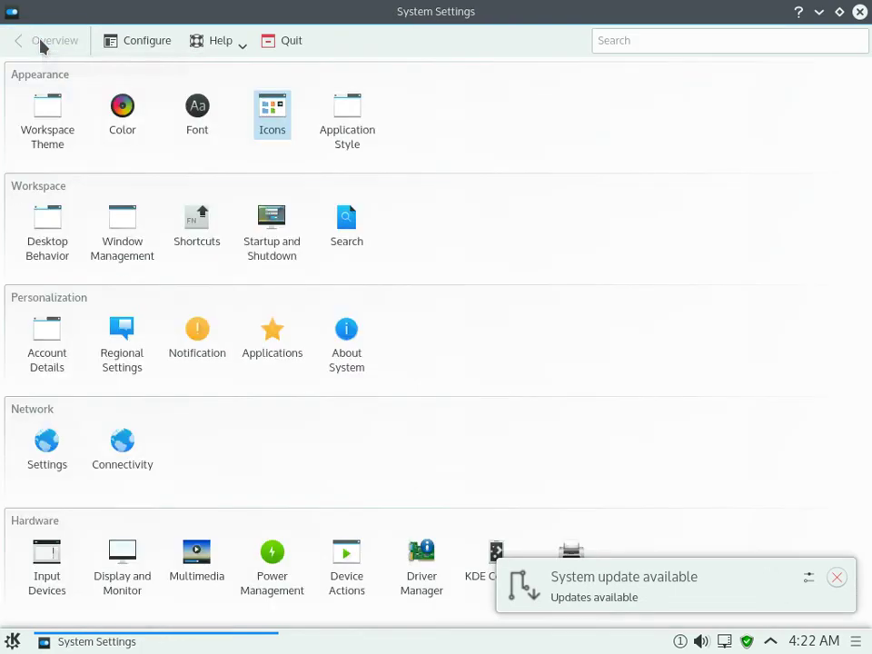
left_click(49, 117)
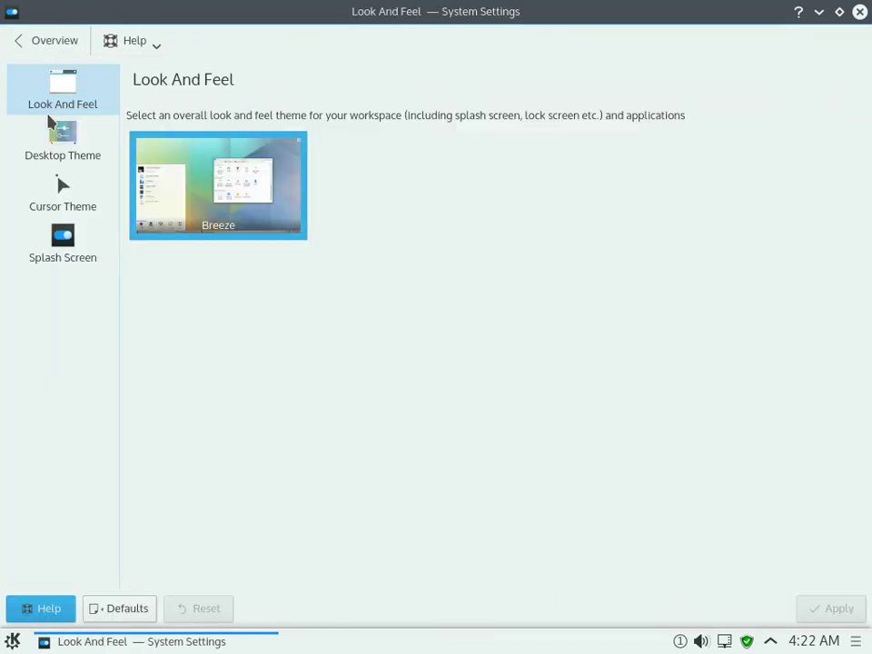
left_click(54, 40)
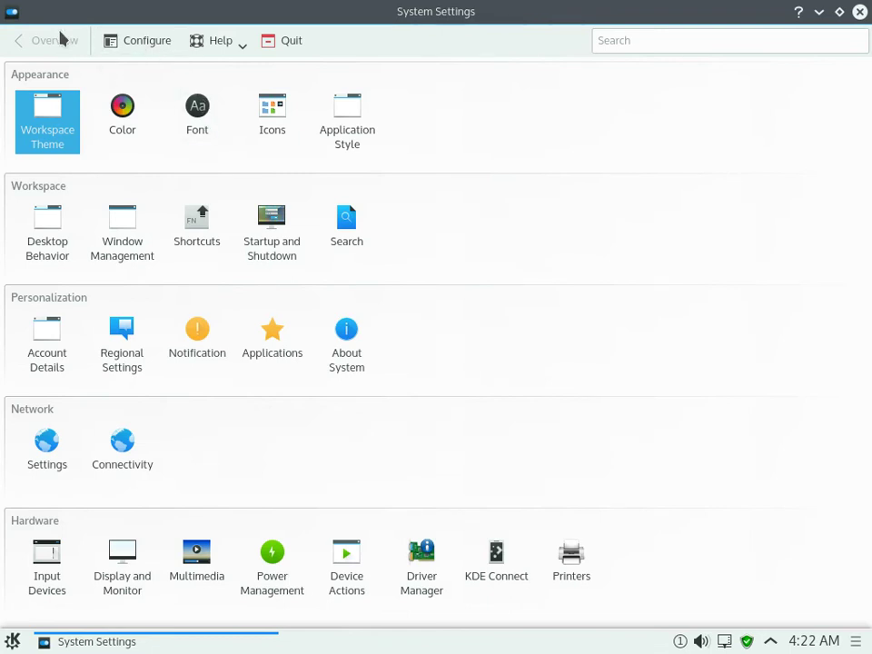
left_click(292, 42)
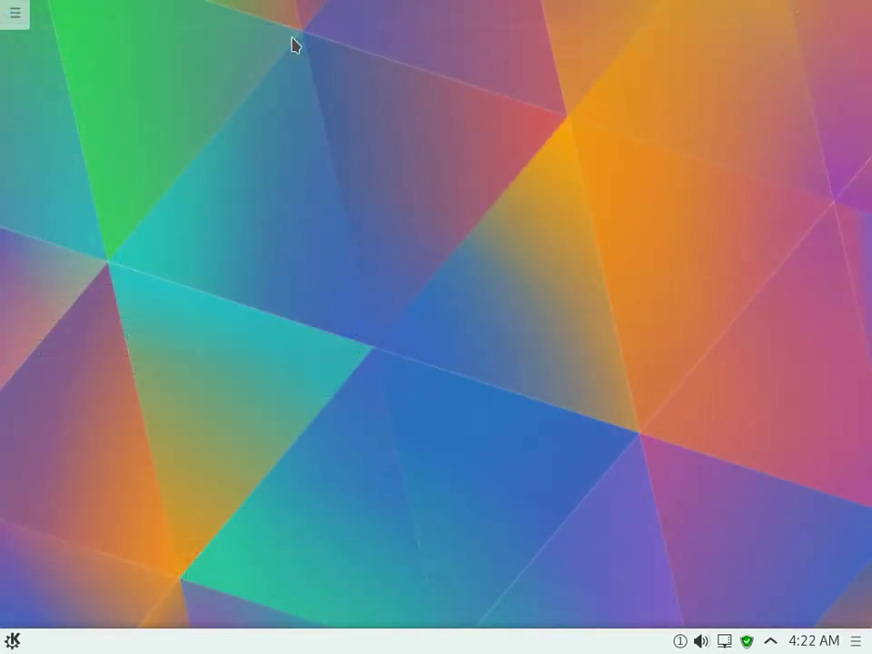
Open the application launcher's list of all applications and look into the Education category
left_click(15, 636)
left_click(123, 578)
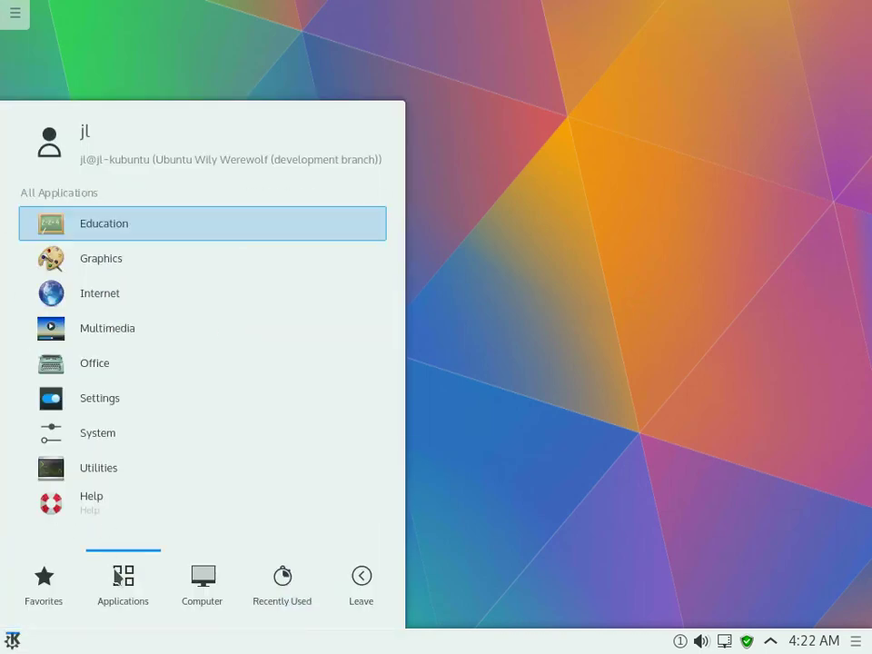
left_click(193, 234)
key("Right")
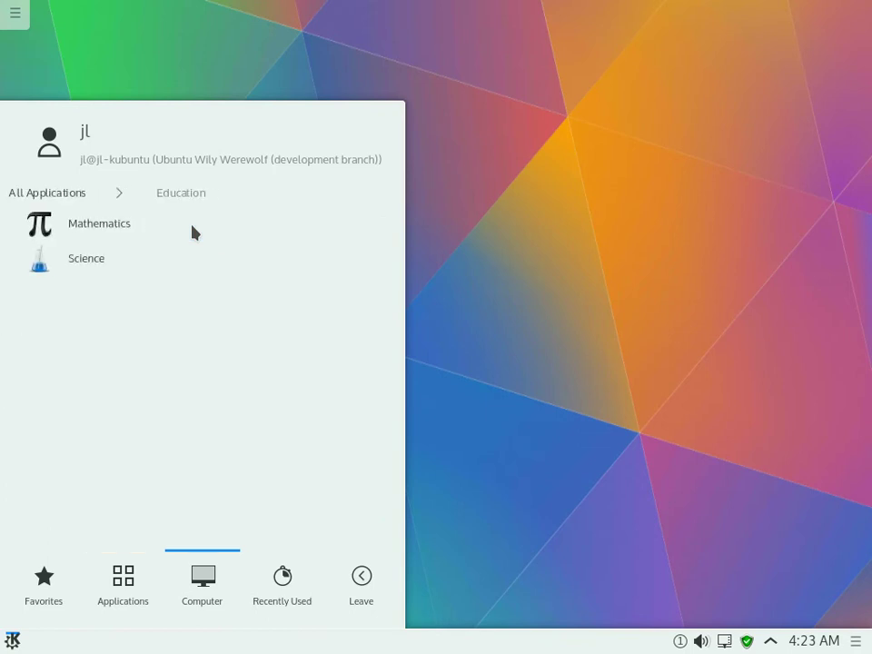
key("Left")
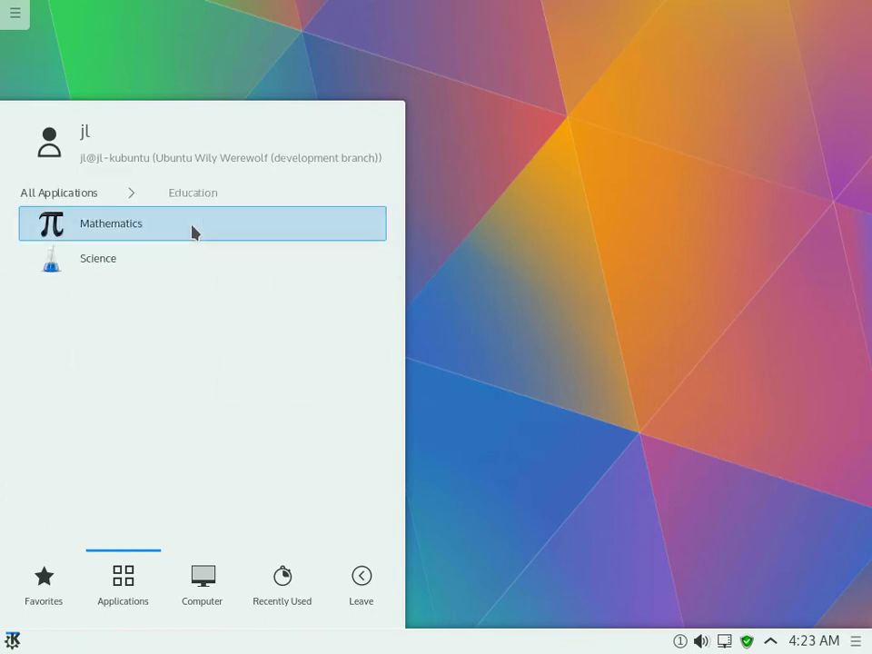
Leave the Education category and look through the Internet category's programs down to the Web Browser entry
key("Left")
key("Left")
key("Down")
key("Right")
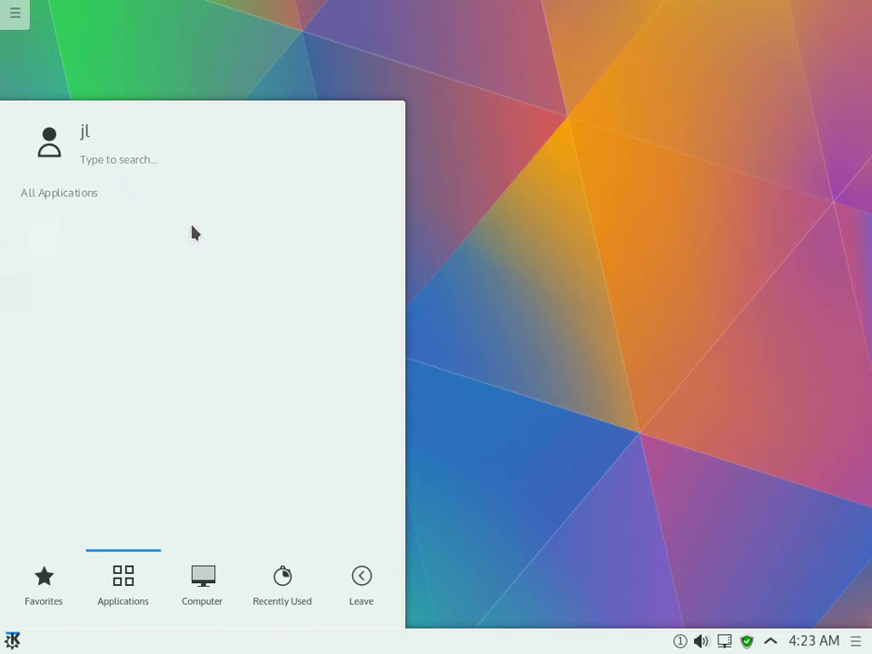
key("Down")
key("Down")
key("Down")
key("Down")
key("Down")
key("Down")
key("Down")
key("Down")
key("Down")
key("Down")
key("Down")
key("Down")
key("Down")
key("Down")
key("Up")
key("Up")
key("Left")
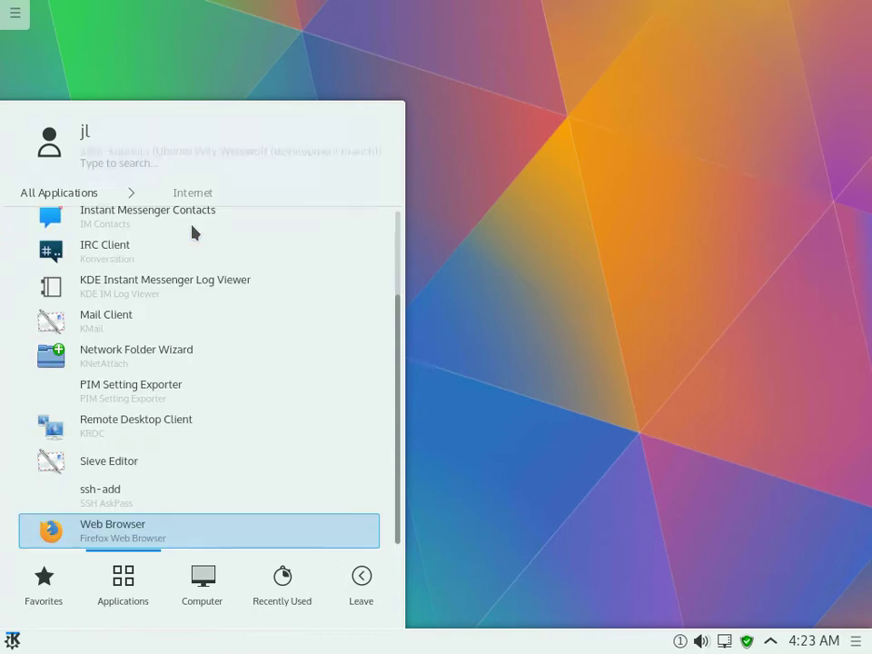
Look at the programs in the Multimedia category and return to all applications
key("Down")
key("Down")
key("Down")
key("Right")
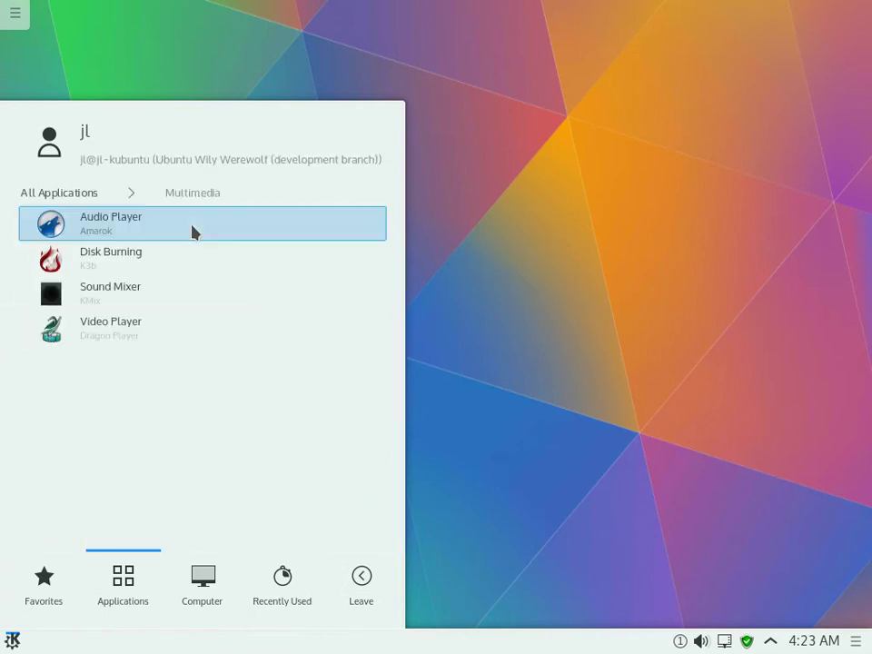
key("Left")
Look at the programs in the Office category and return to all applications
key("Down")
key("Down")
key("Down")
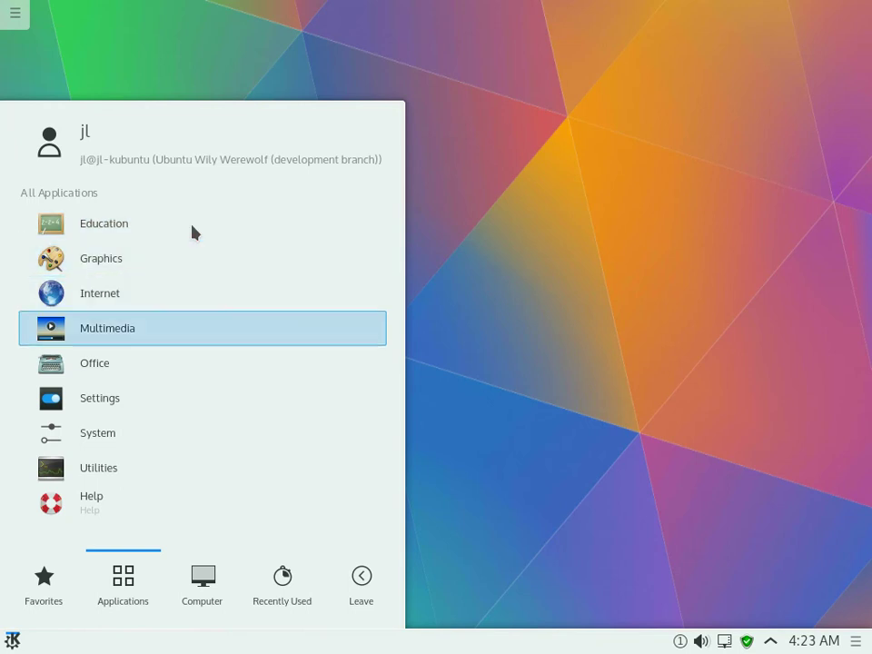
key("Right")
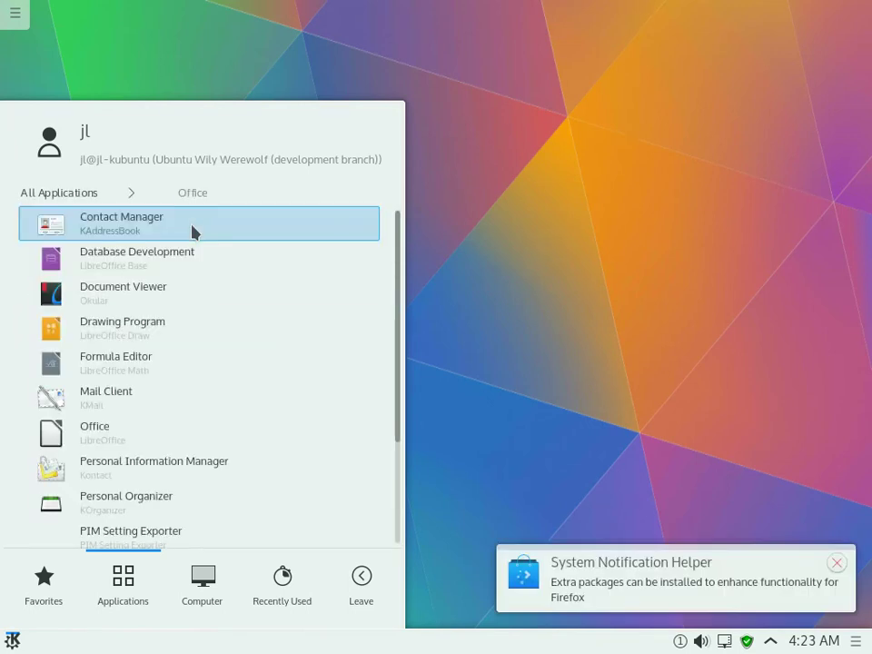
key("Up")
key("Left")
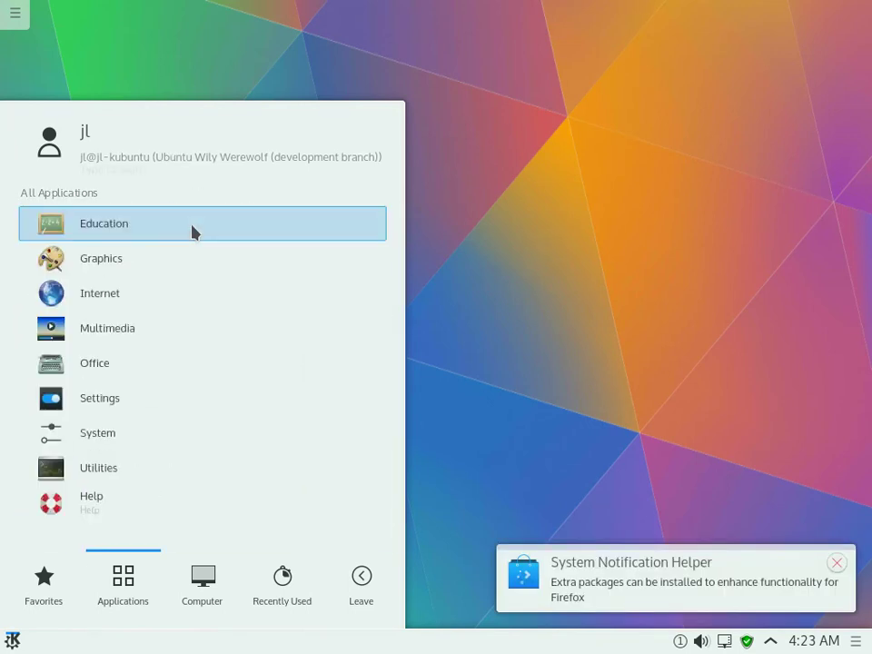
Look at the programs in the Settings category and return to all applications
key("Down")
key("Down")
key("Down")
key("Down")
key("Down")
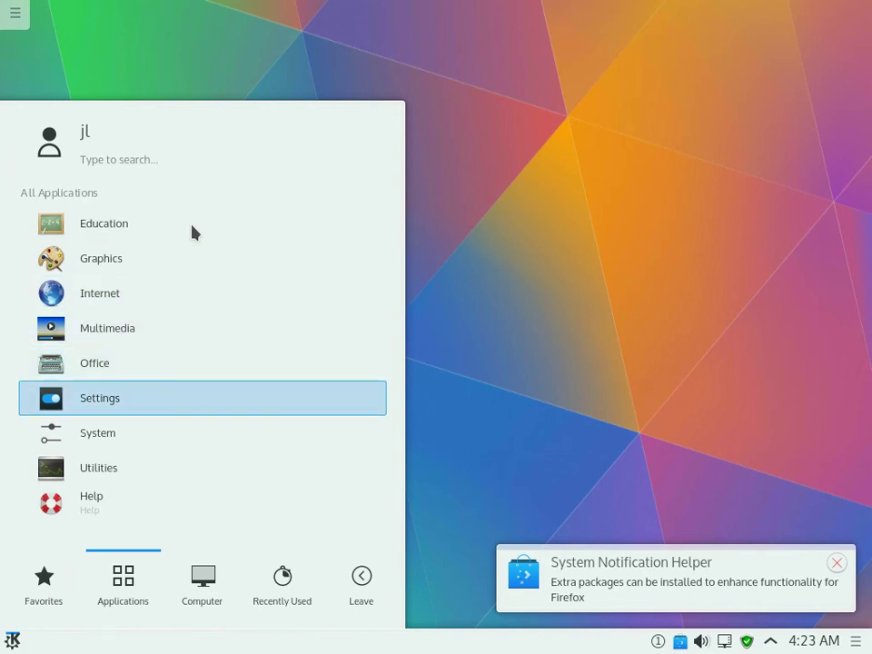
key("Right")
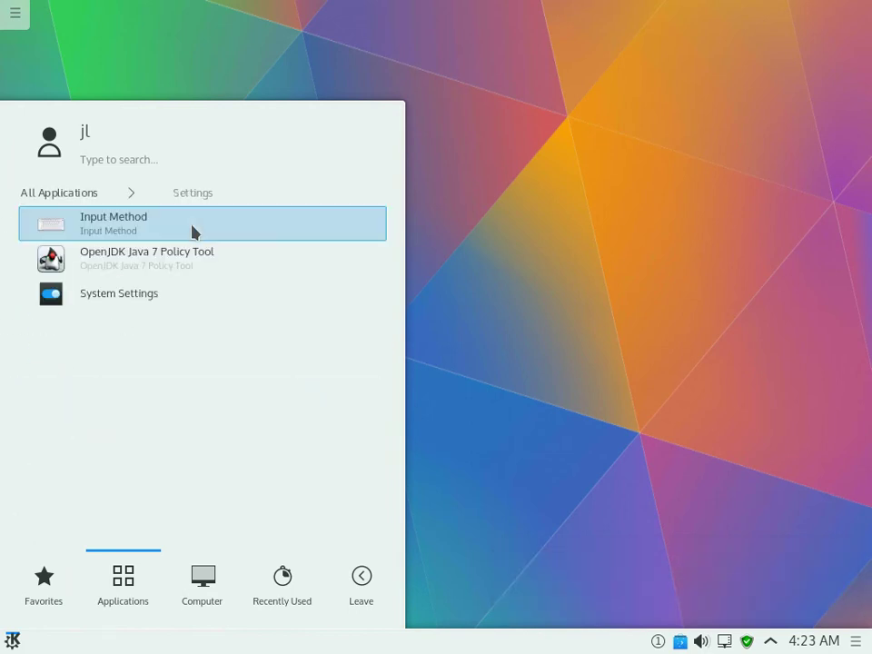
key("Left")
Open the System category and launch the Software Center
key("Down")
key("Down")
key("Down")
key("Down")
key("Down")
key("Down")
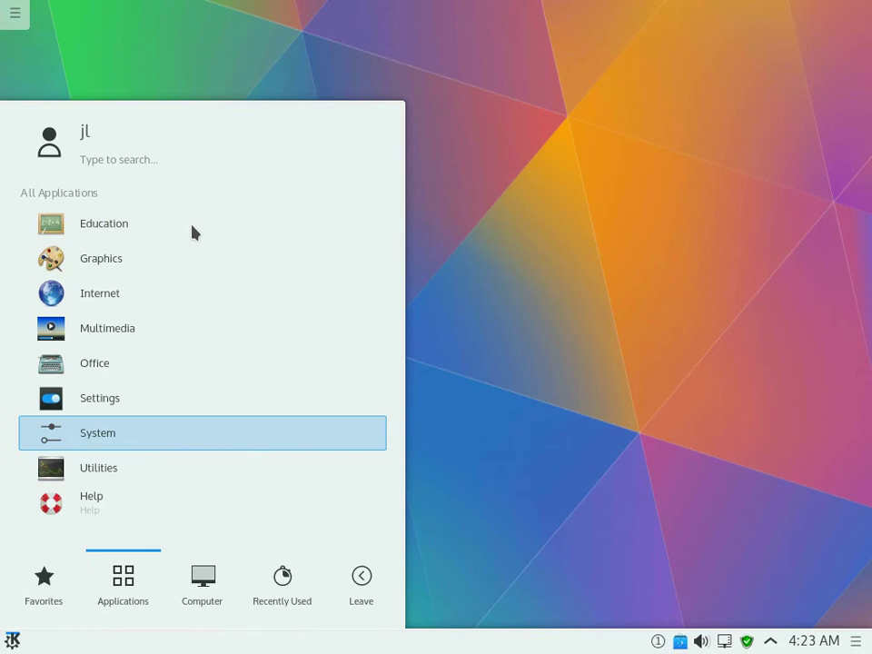
key("Right")
key("Down")
key("Down")
key("Down")
key("Down")
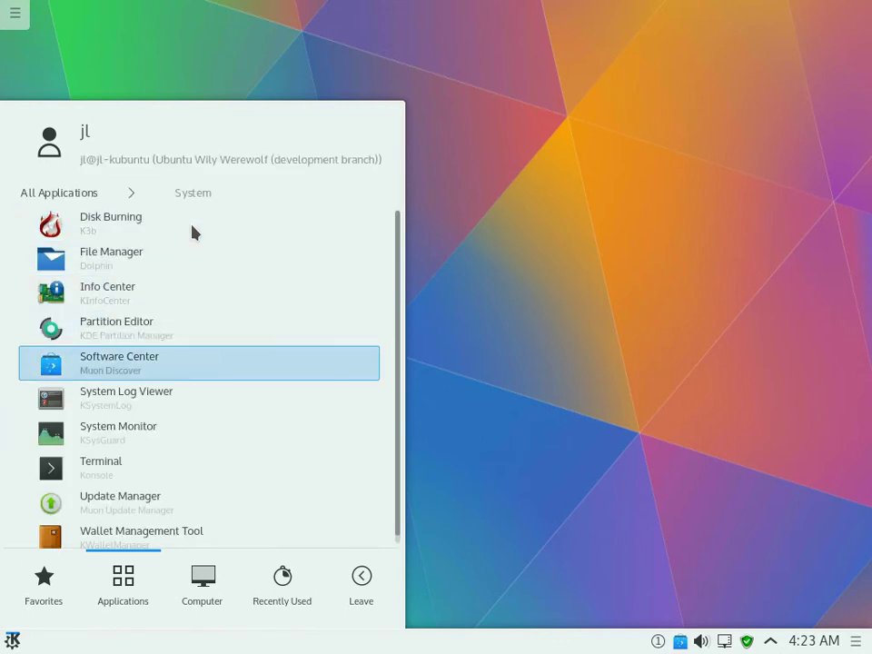
key("Return")
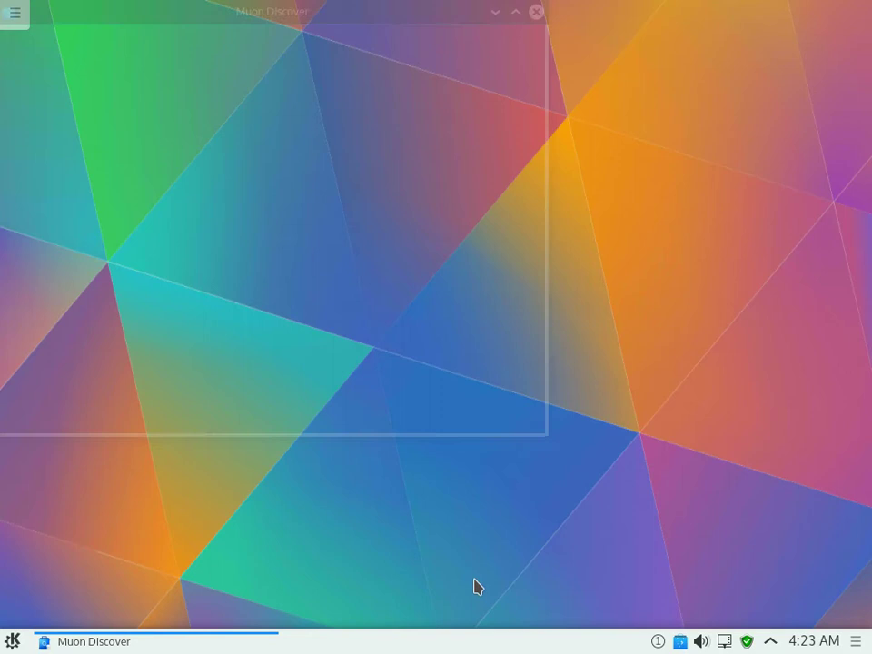
Check the notifications list, close it again and maximize the Muon Discover window
left_click(658, 641)
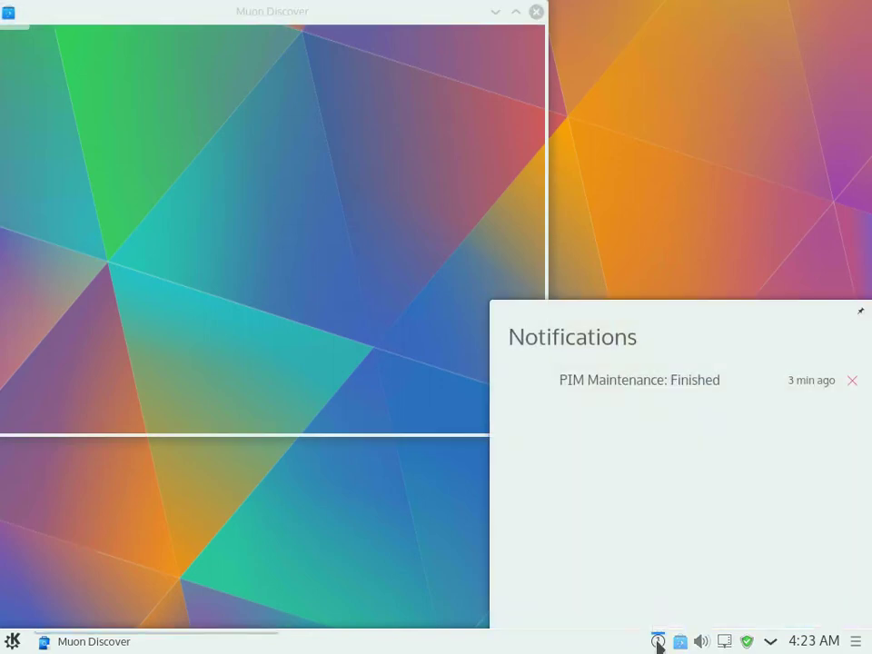
left_click(657, 641)
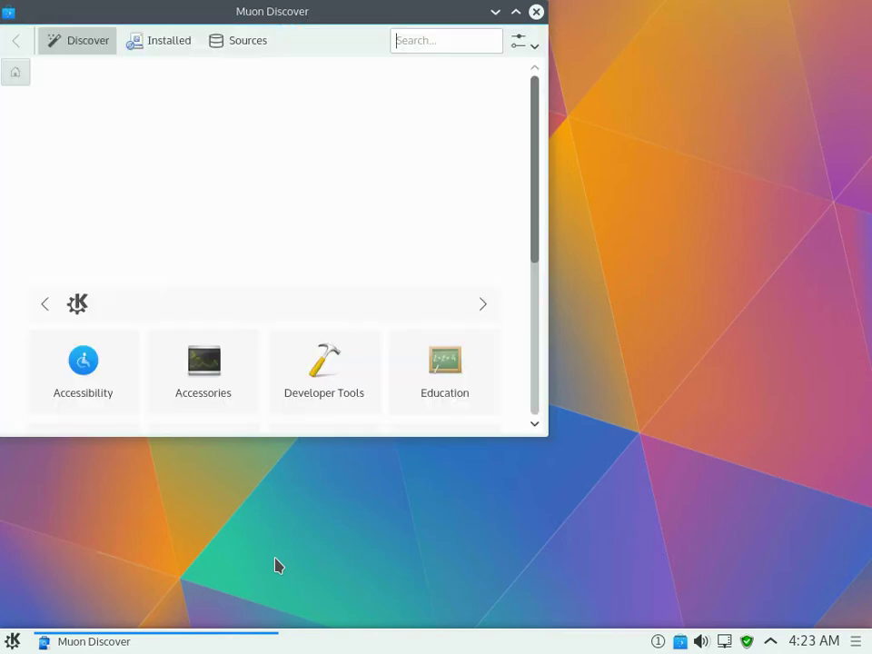
left_click(515, 13)
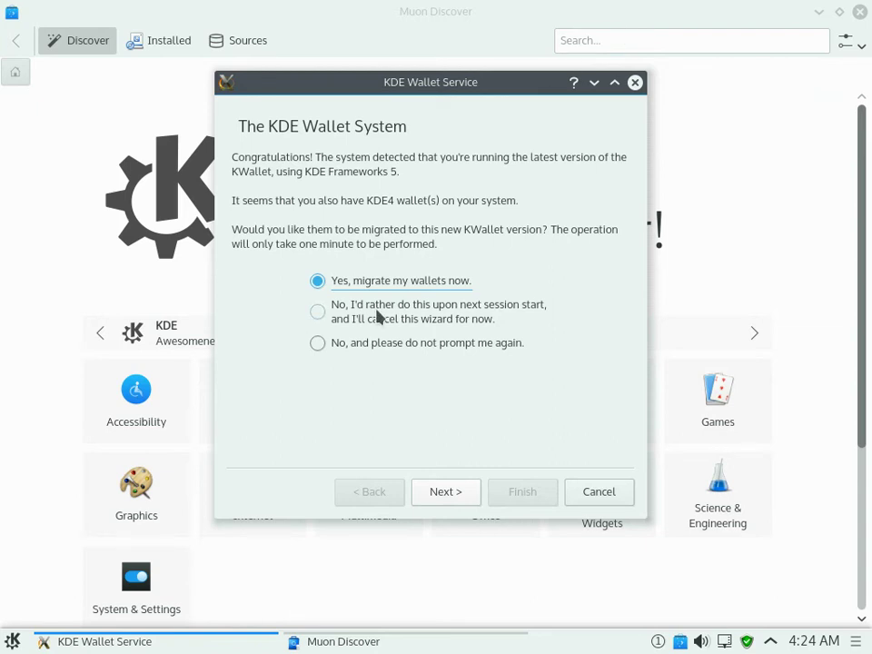
Migrate the KDE4 wallets to the new KWallet version, entering the wallet password, and finish the wizard
left_click(453, 501)
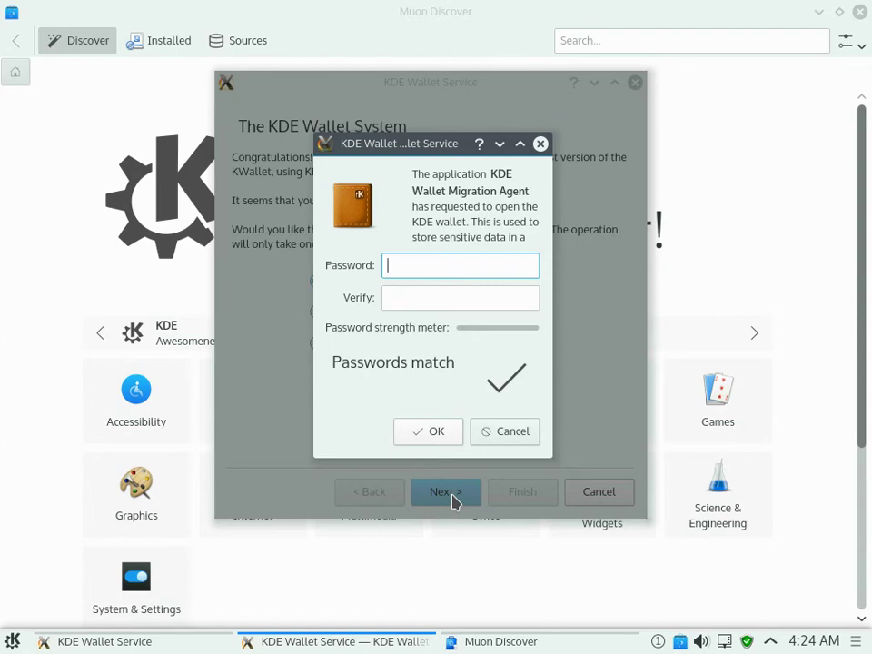
type("***********")
key("Return")
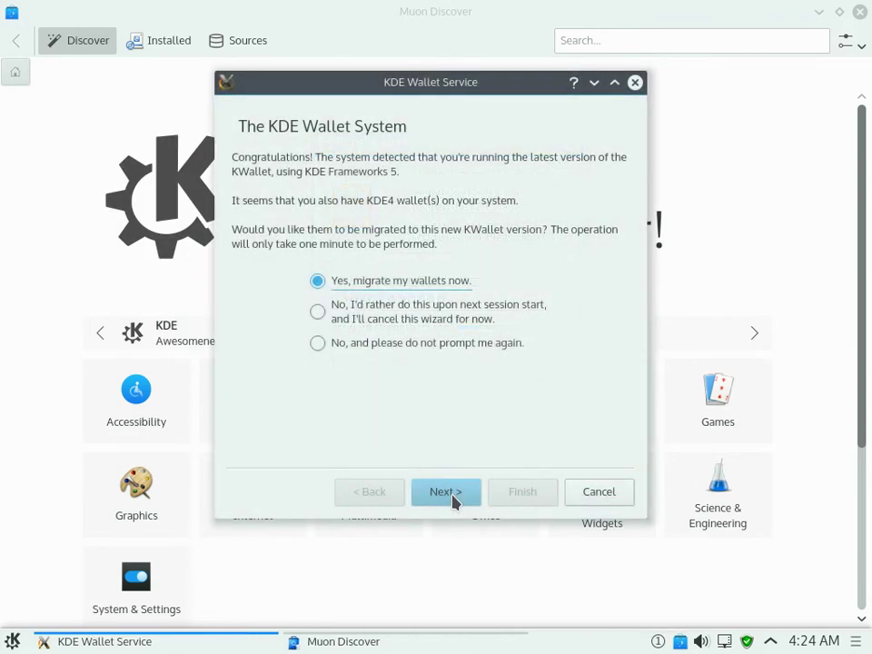
left_click(453, 497)
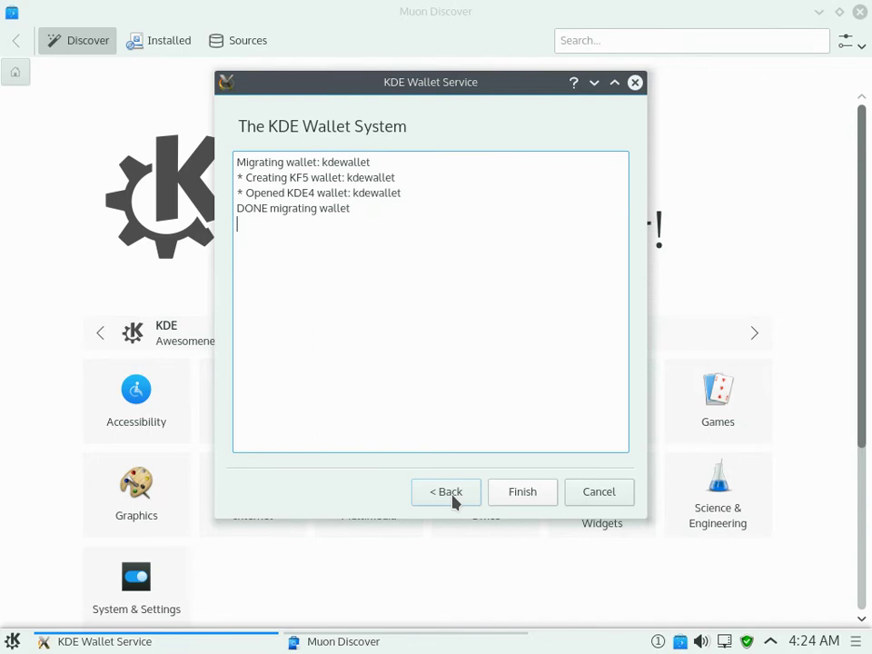
left_click(516, 501)
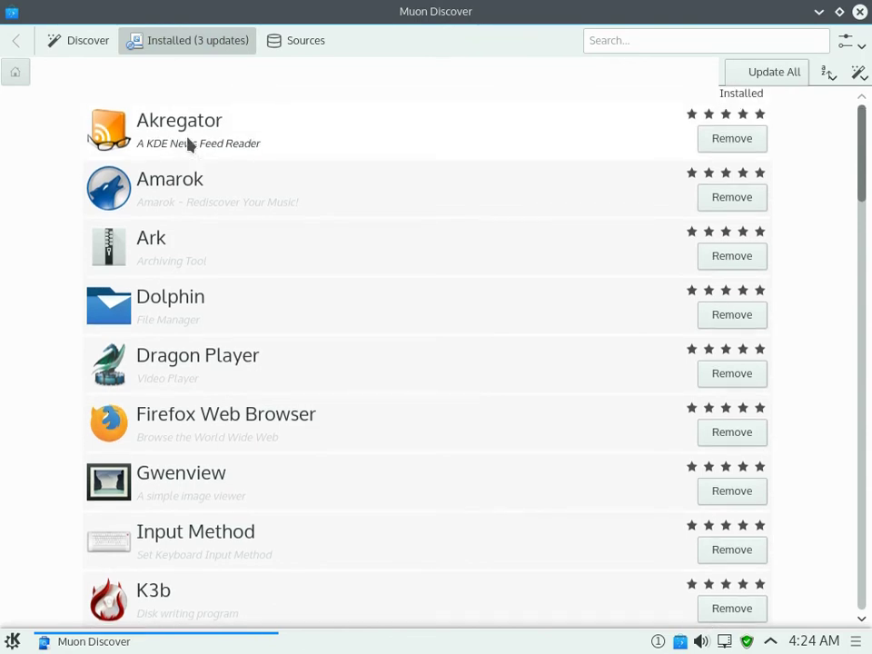
Look through the installed applications and the software sources in Muon Discover, and minimize its window
scroll(312, 193, "down", 1)
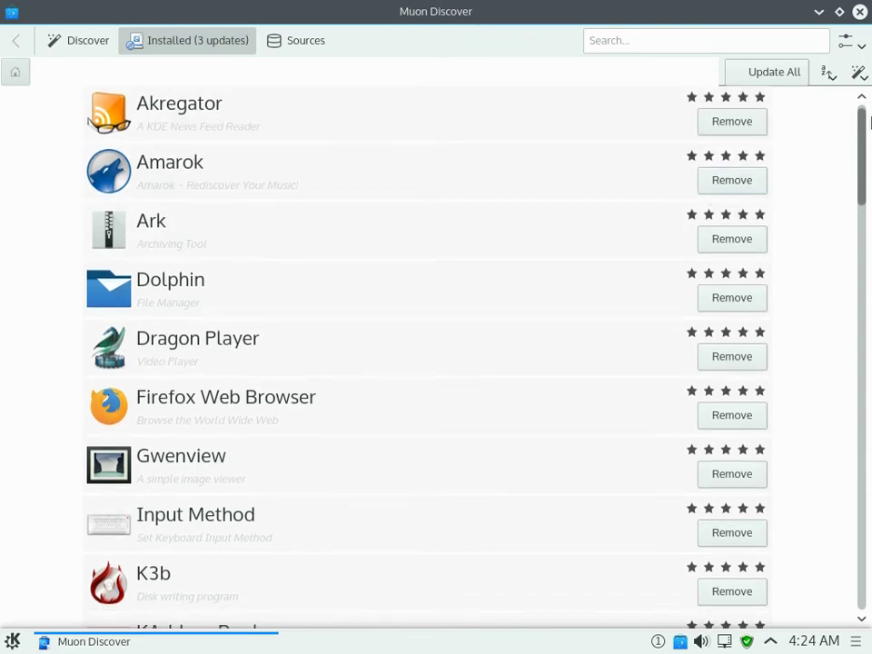
left_click_drag(867, 131, 489, 27)
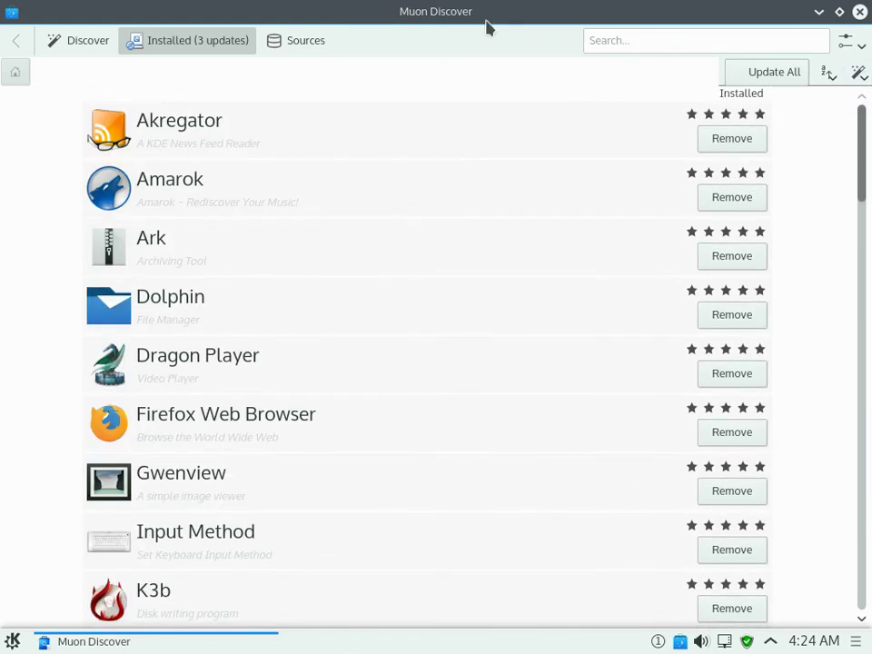
left_click(277, 39)
left_click(87, 42)
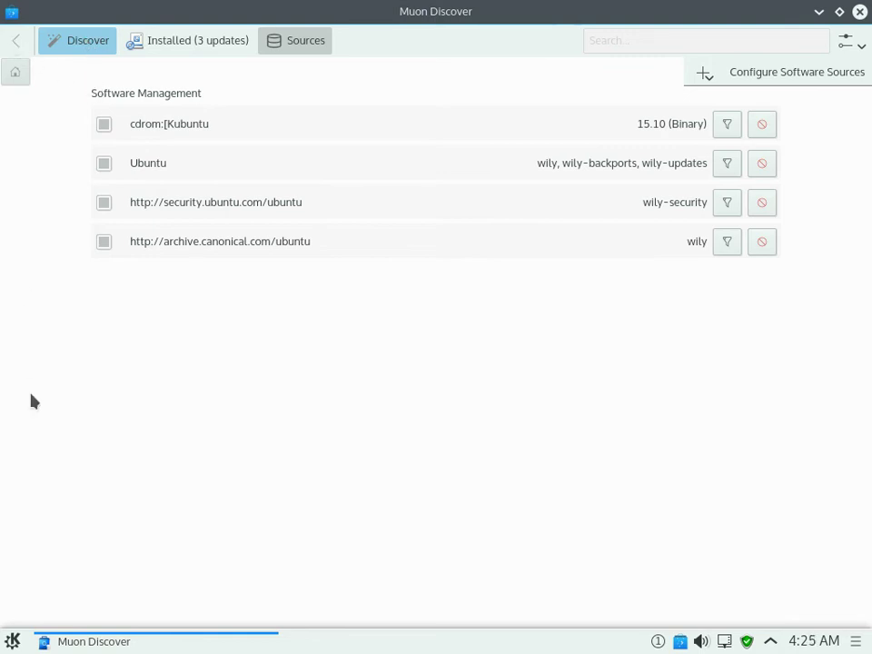
left_click(818, 12)
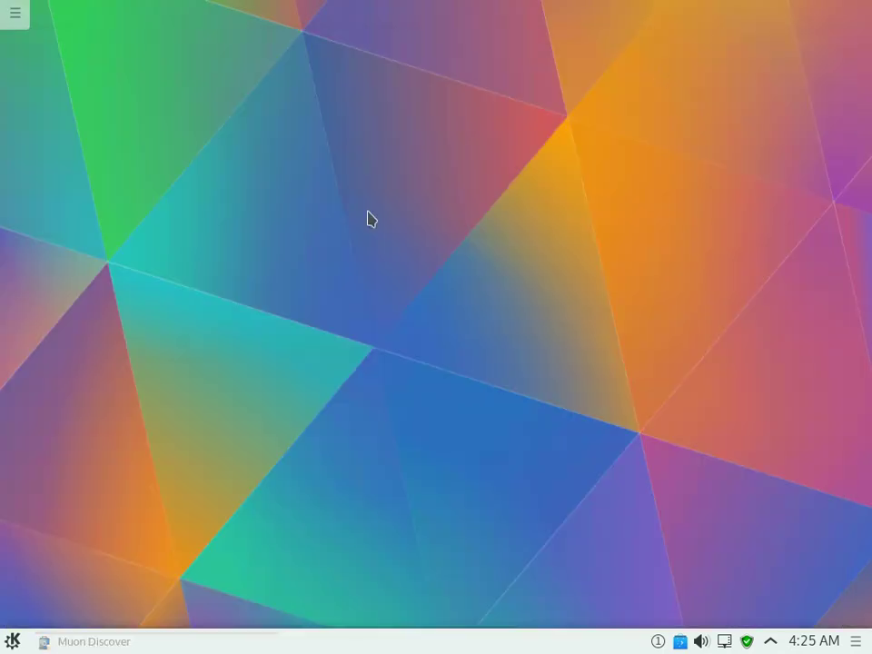
Launch the System Log Viewer from the System category of the application launcher
left_click(13, 640)
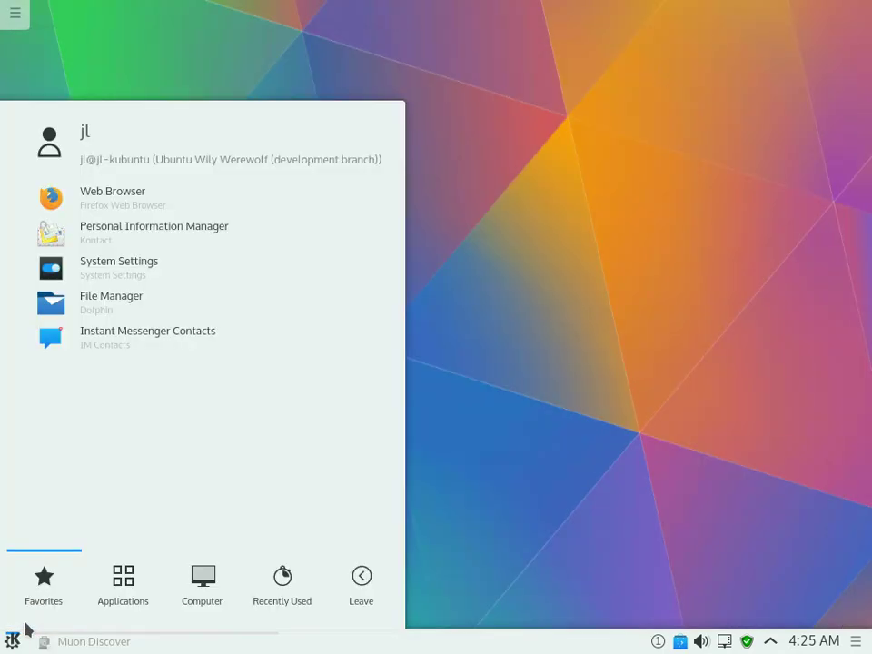
left_click(123, 581)
left_click(92, 436)
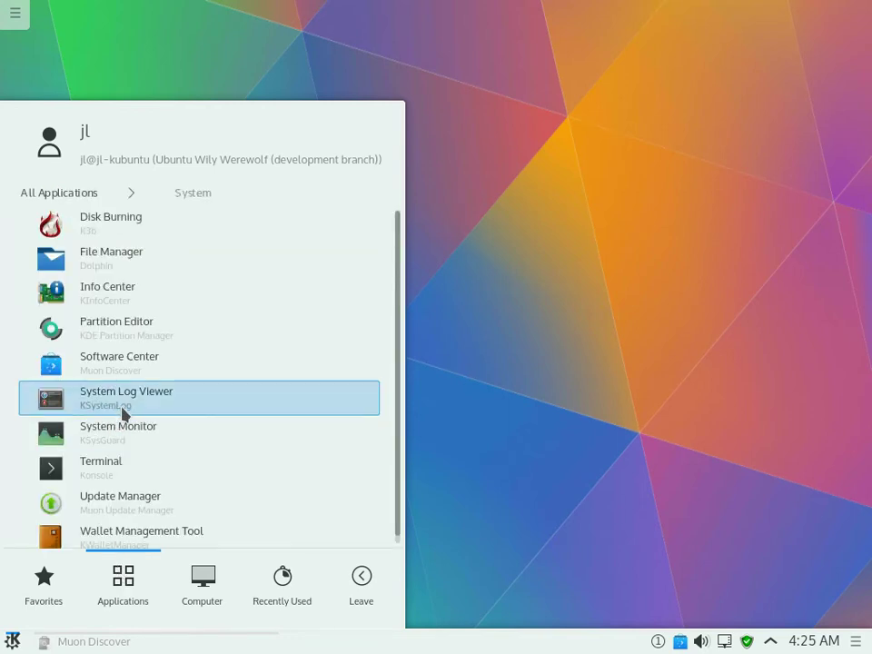
left_click(124, 413)
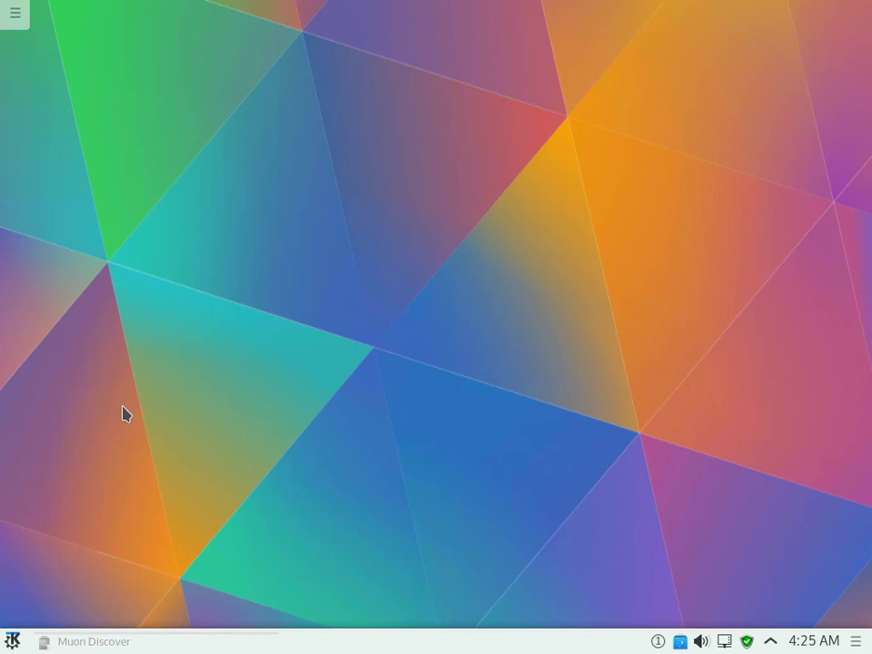
left_click(13, 640)
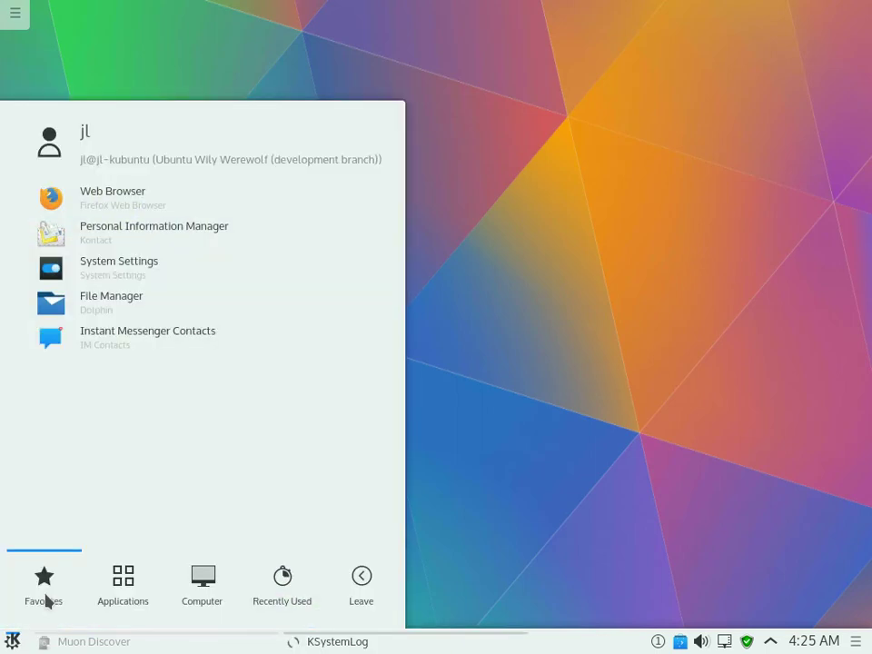
left_click(132, 596)
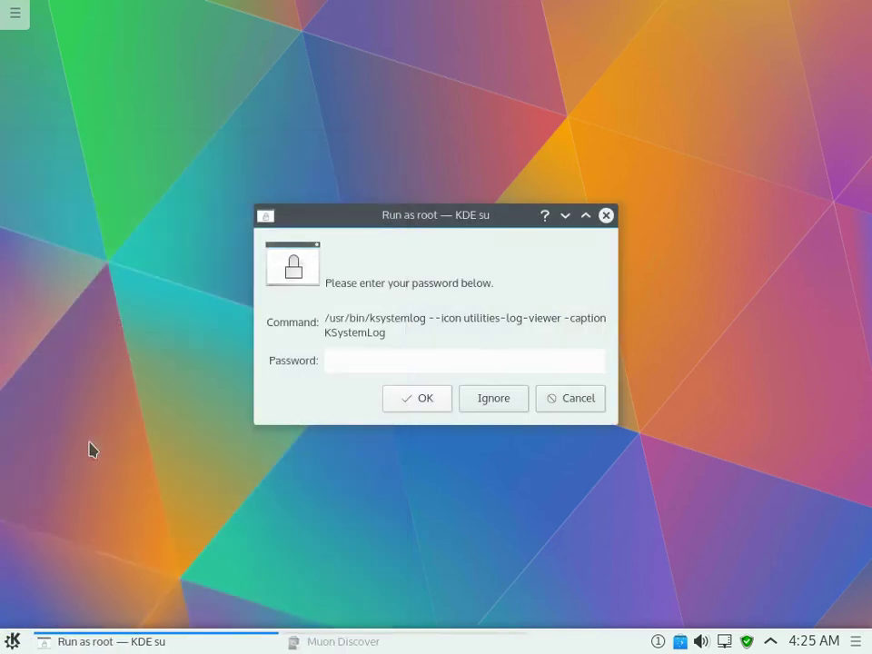
Enter the account password to run KSystemLog as root
type("******")
key("Return")
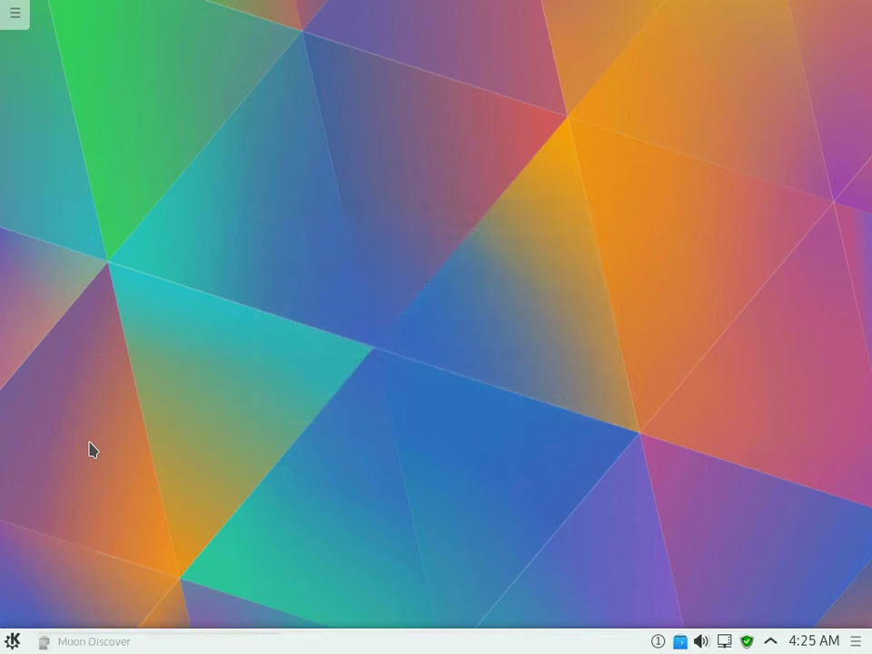
left_click(13, 641)
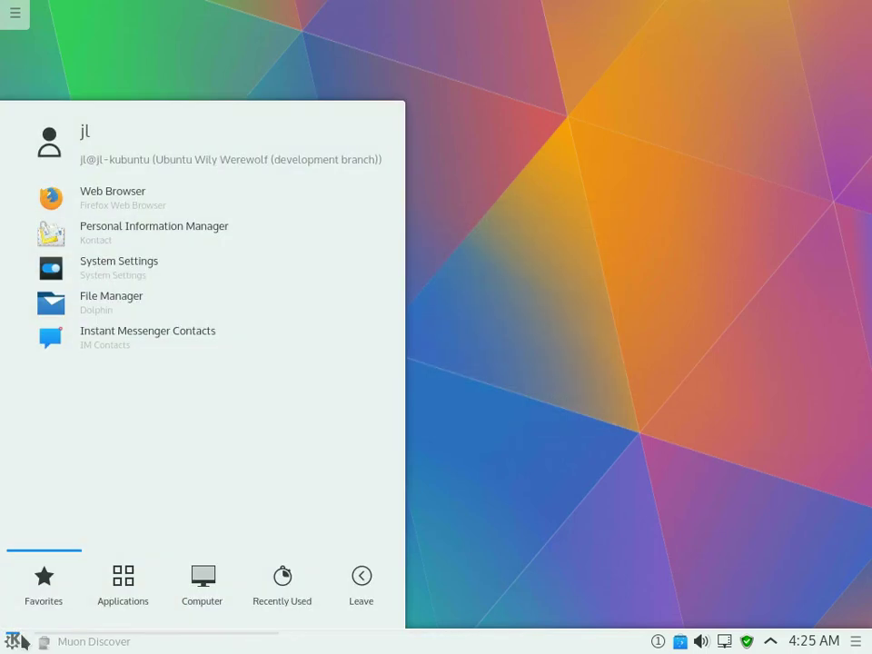
left_click(123, 599)
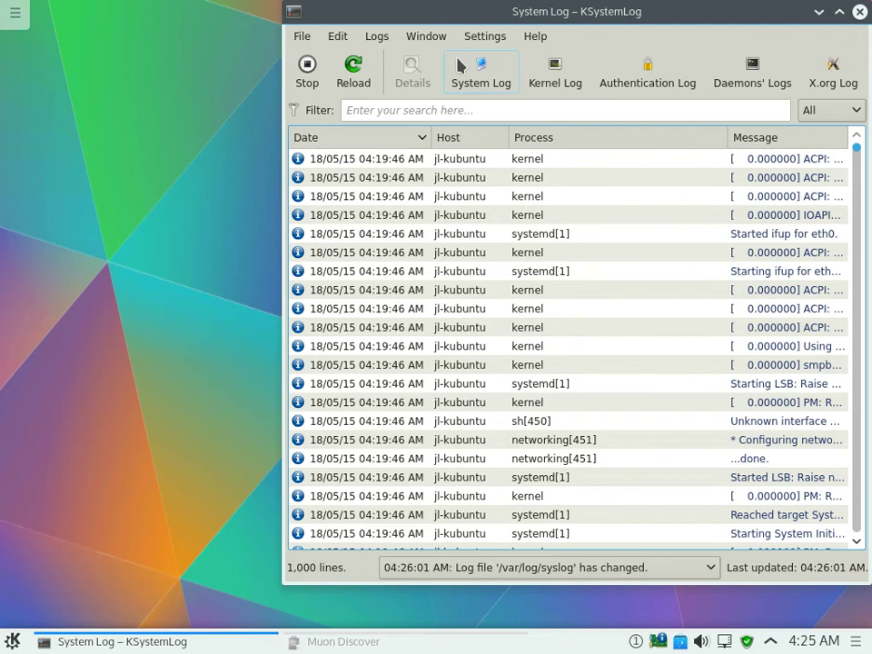
View the system, kernel, authentication, daemons' and X.org logs in turn, and minimize KSystemLog
left_click(481, 77)
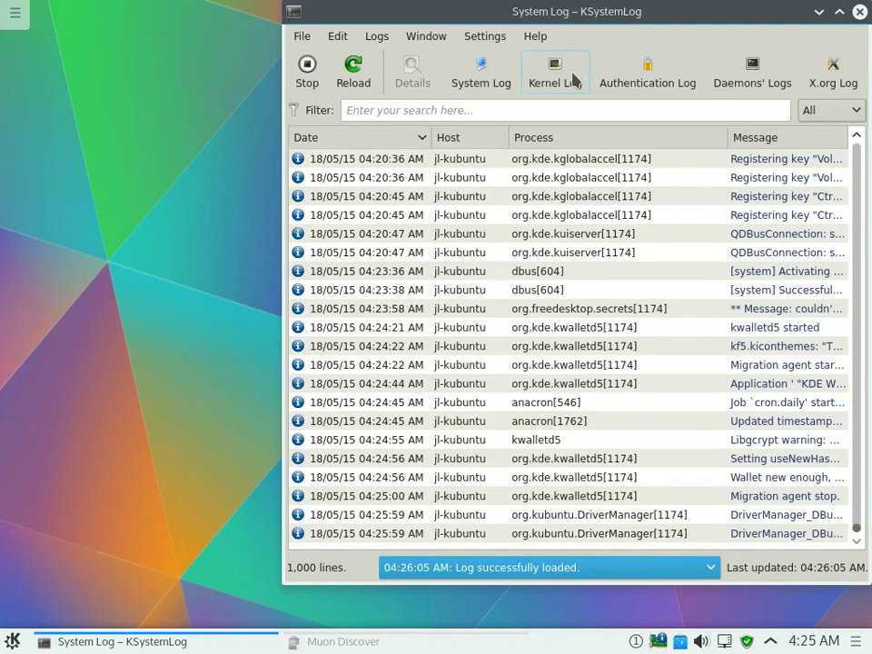
left_click(571, 80)
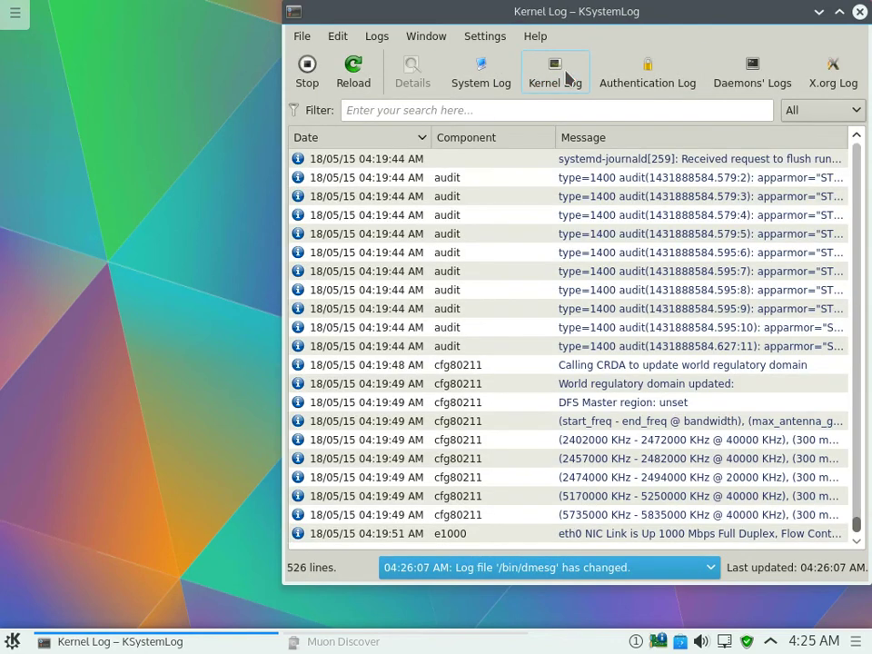
left_click(635, 82)
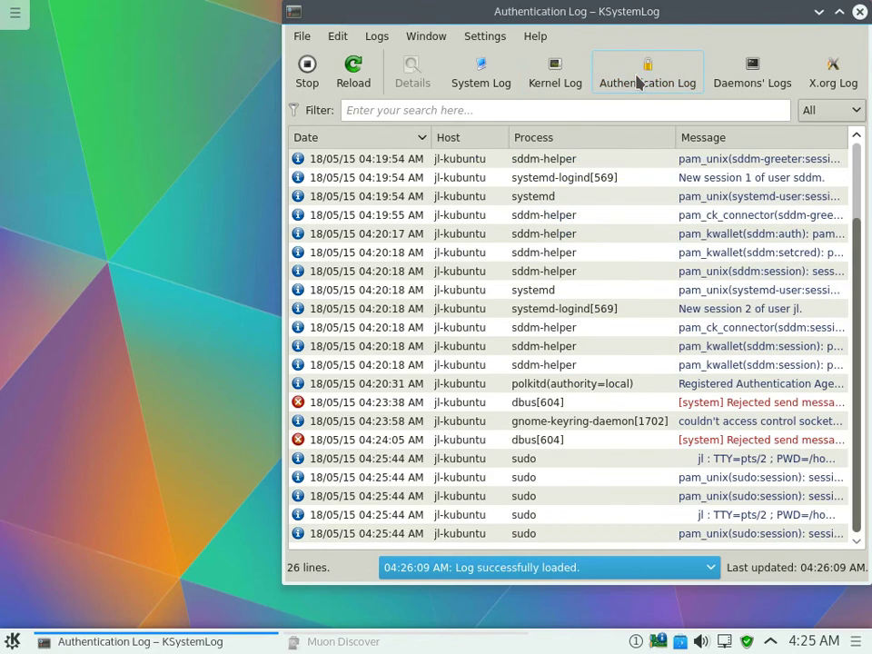
left_click(772, 83)
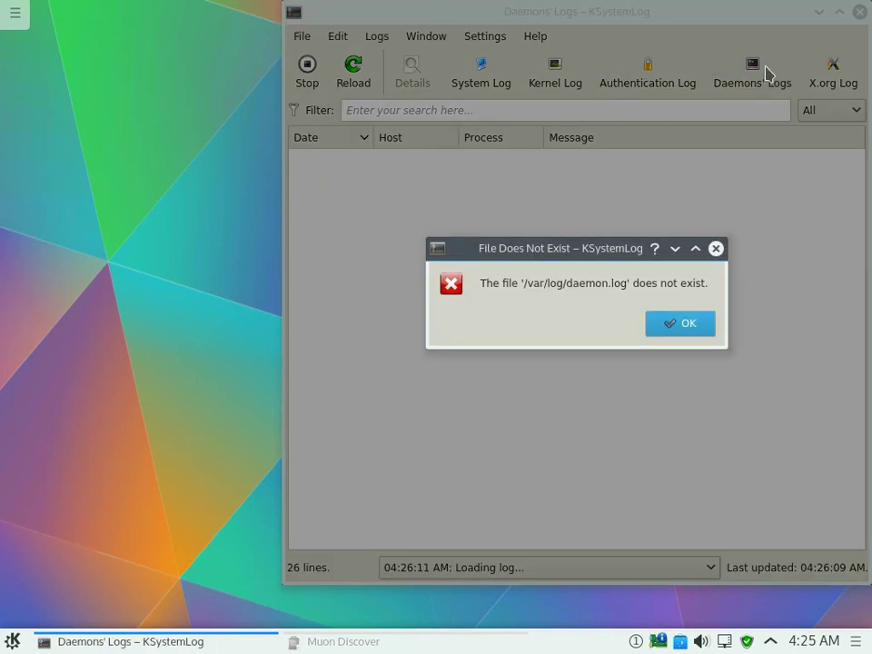
left_click(685, 323)
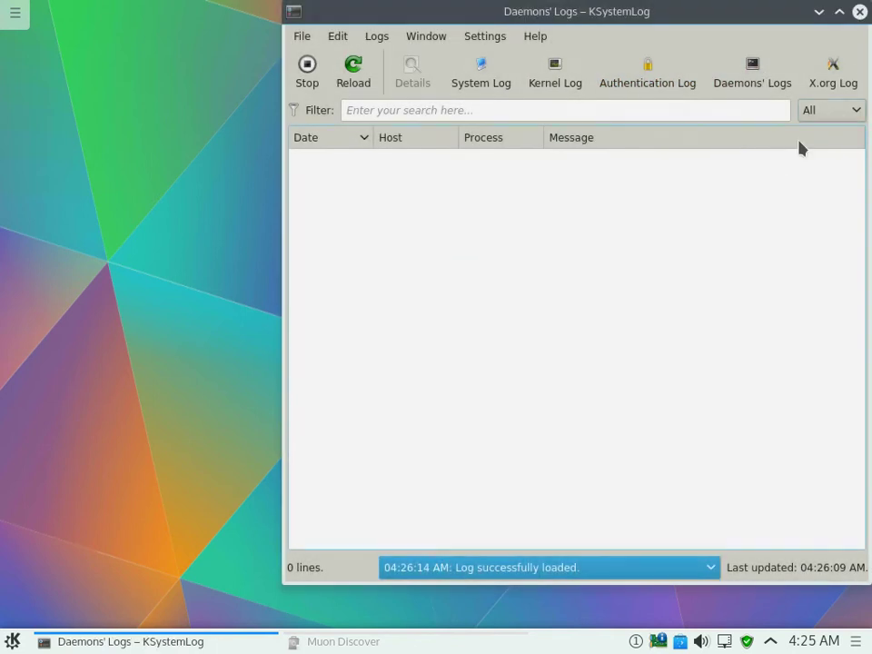
left_click(831, 81)
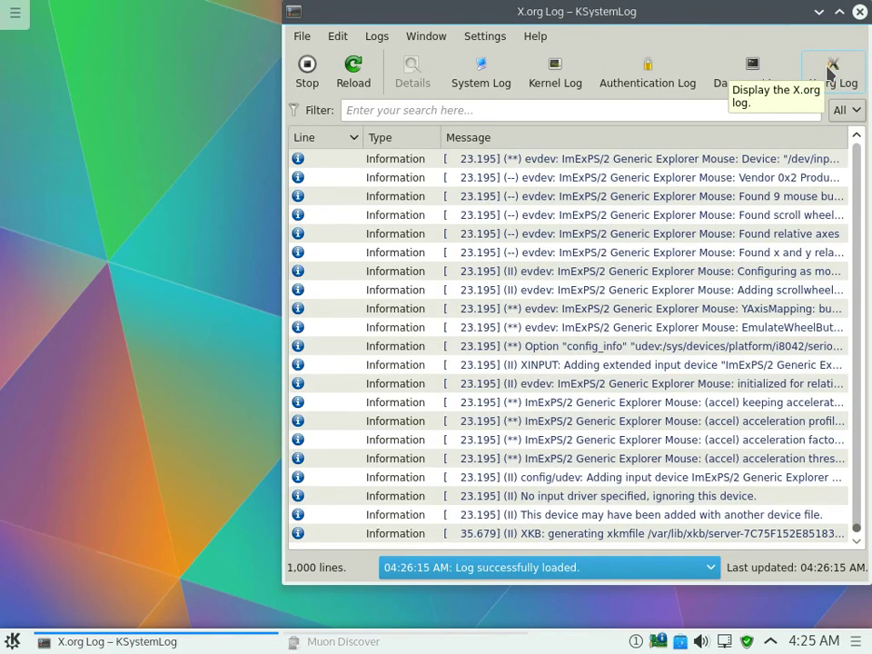
left_click(818, 12)
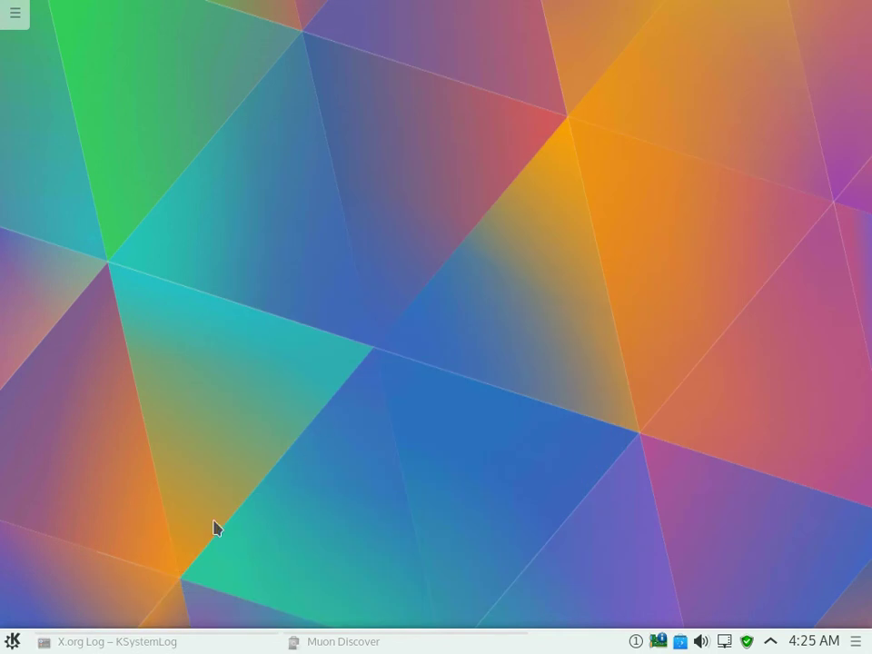
Launch System Monitor from the System category and display the System Load graphs
left_click(13, 641)
left_click(124, 587)
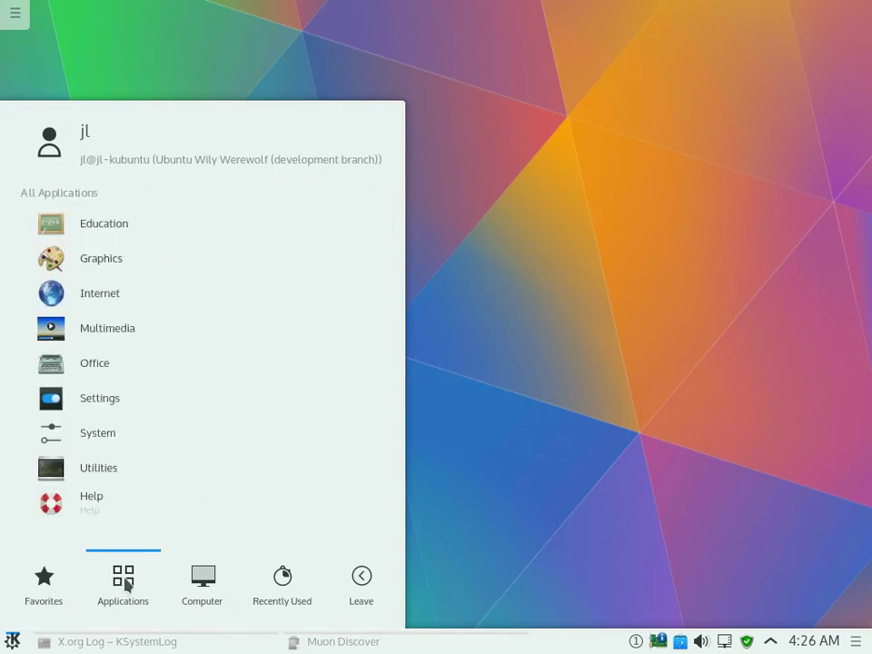
left_click(92, 421)
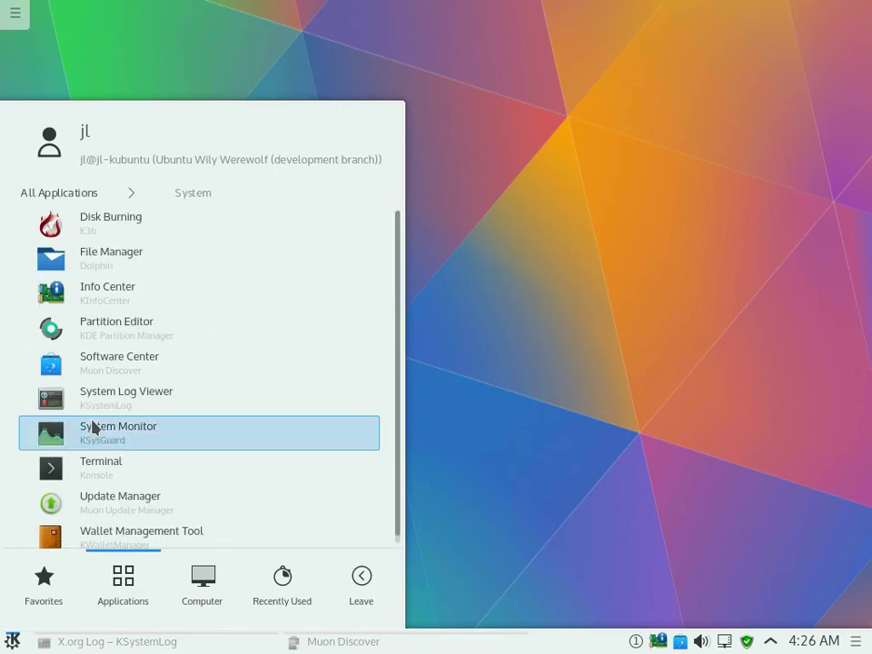
left_click(92, 425)
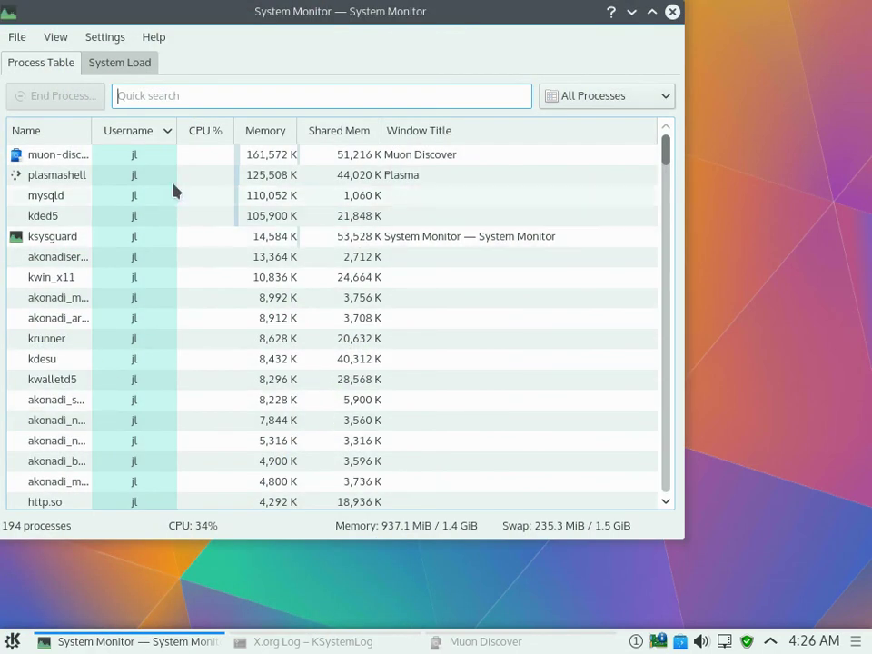
left_click(131, 68)
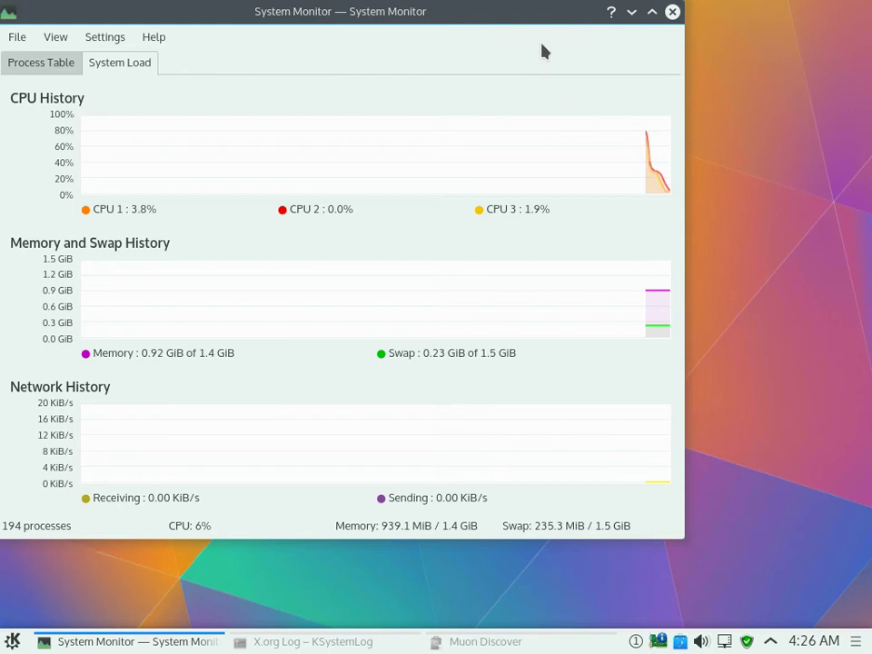
Minimize System Monitor and launch the Update Manager from the System category of the application launcher
left_click(633, 12)
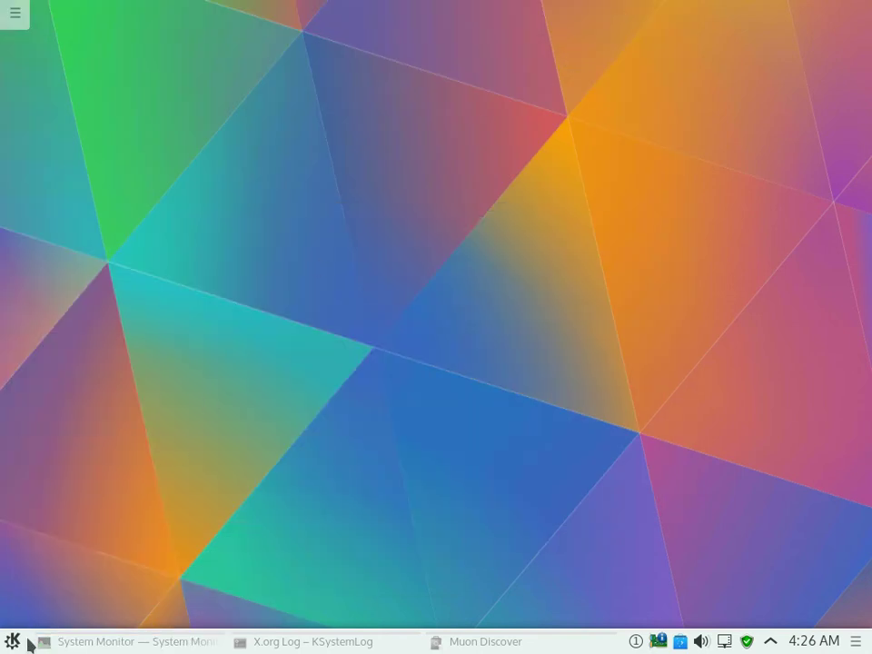
left_click(13, 640)
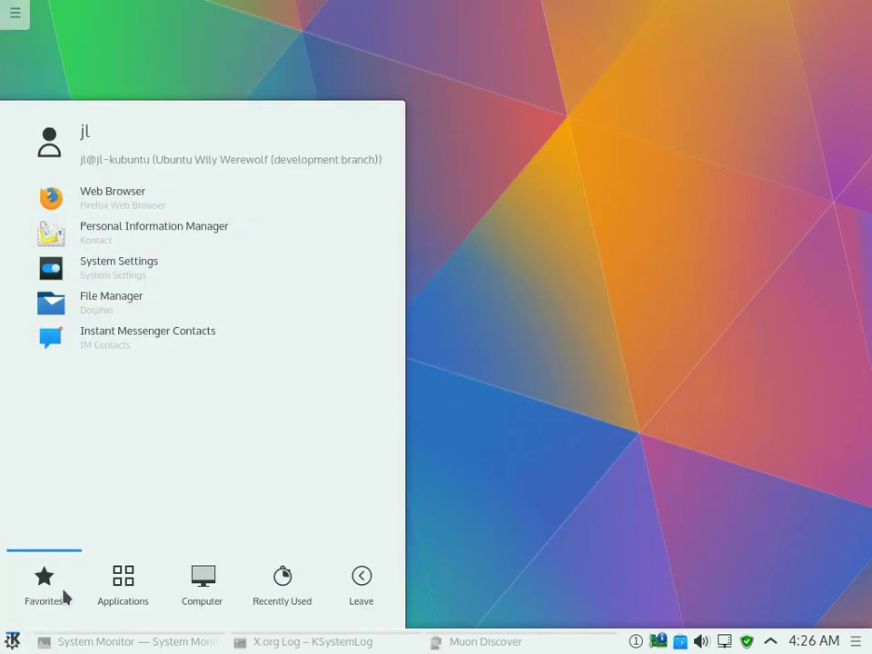
mouse_move(132, 584)
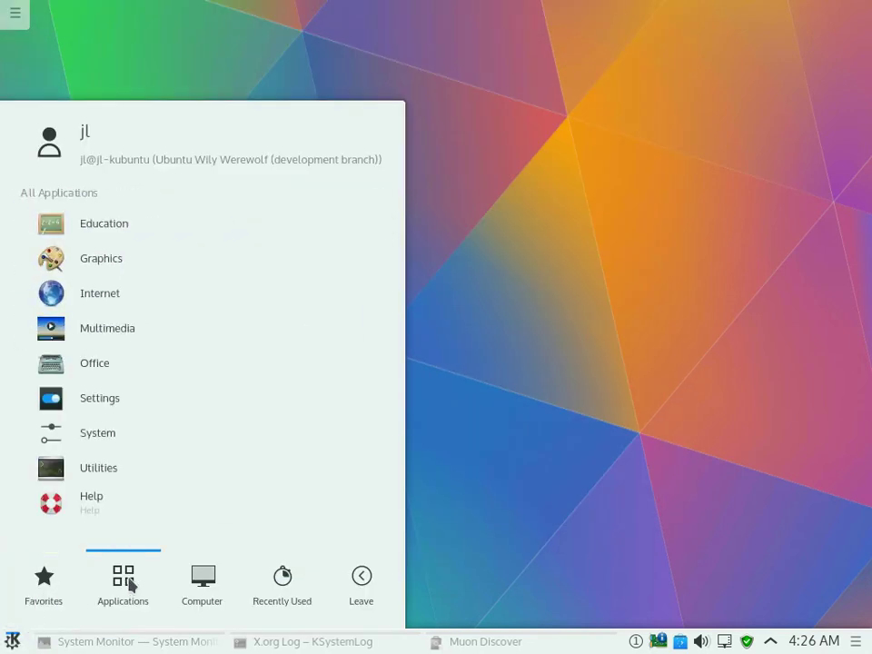
left_click(98, 445)
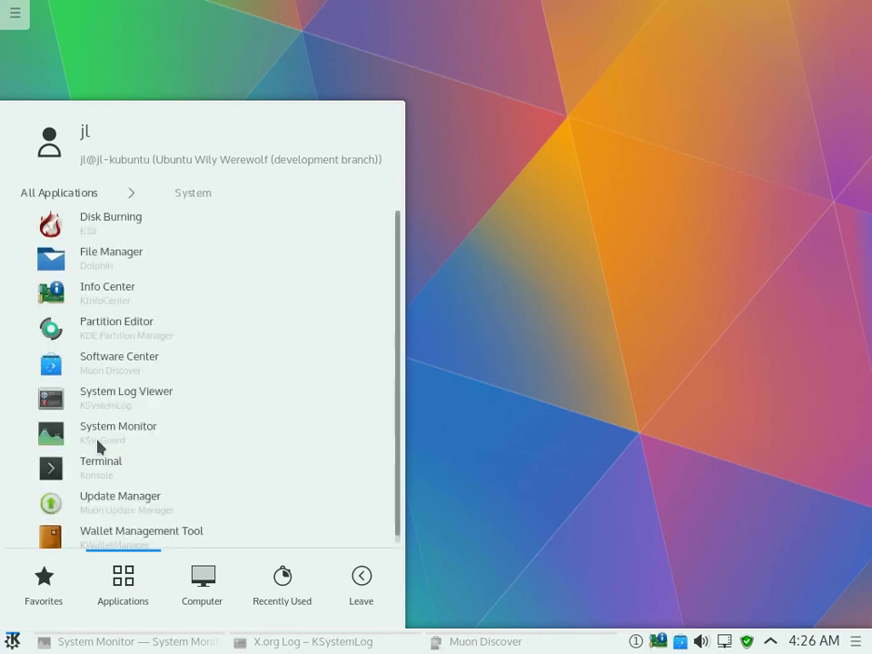
left_click(114, 509)
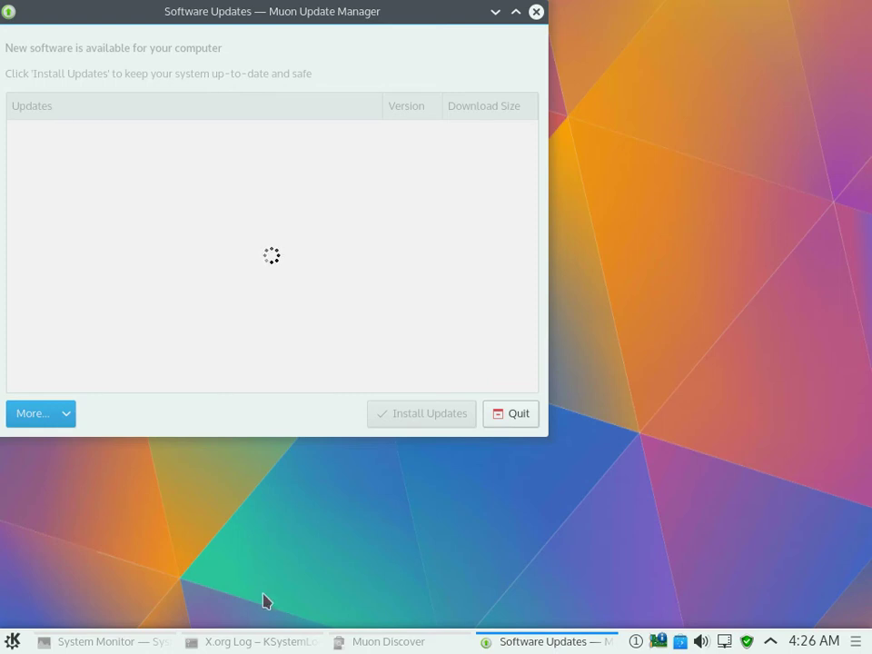
Launch the Partition Editor from the System category of the application launcher
left_click(13, 641)
left_click(123, 578)
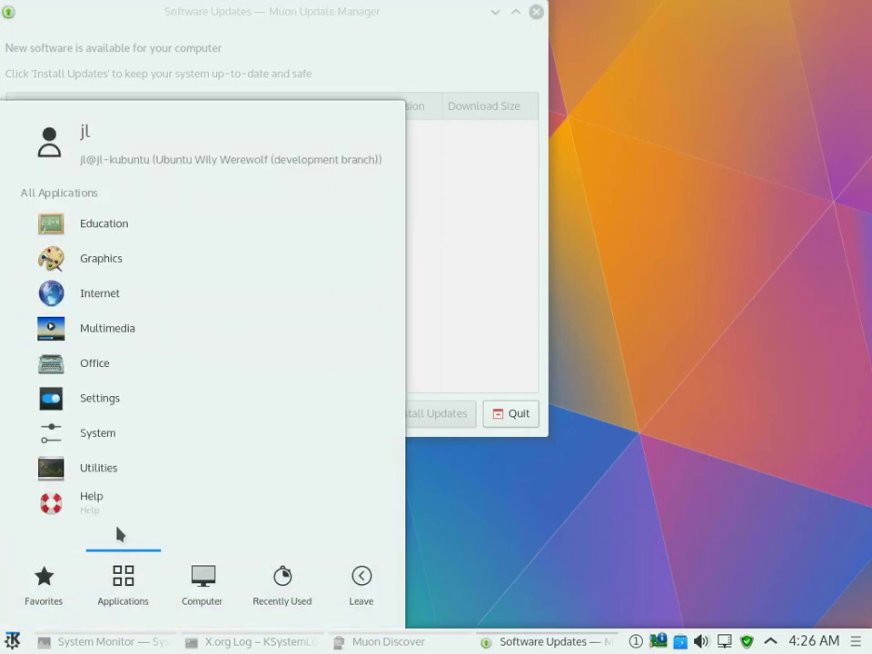
left_click(95, 440)
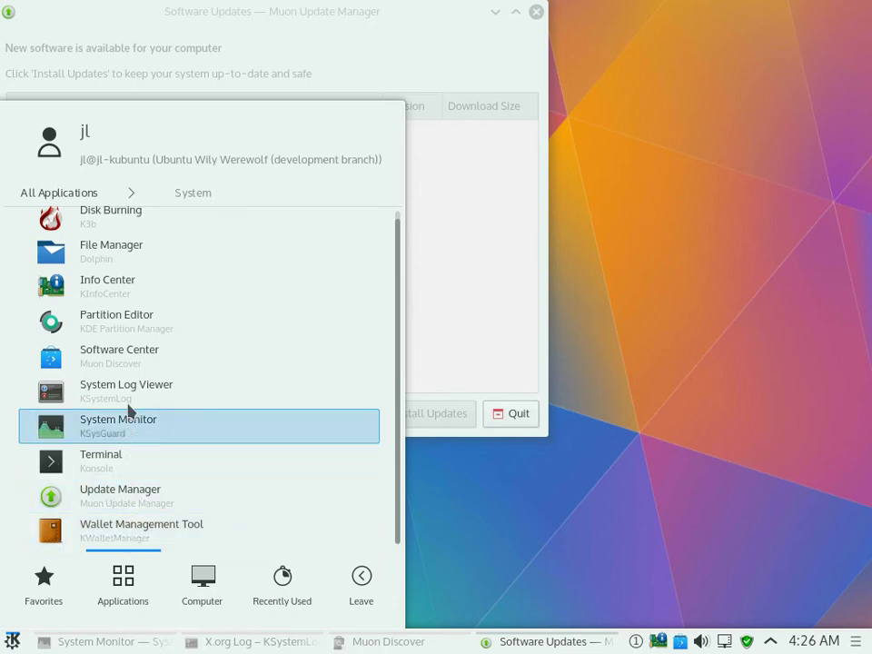
left_click(130, 332)
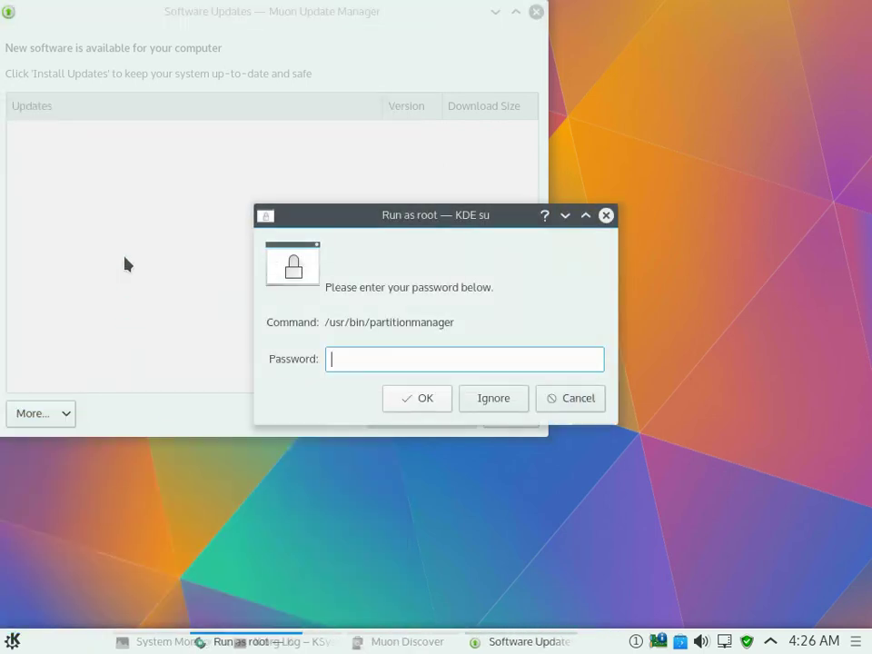
Enter the account password to run KDE Partition Manager as root, and minimize its window once the partitions are listed
type("******")
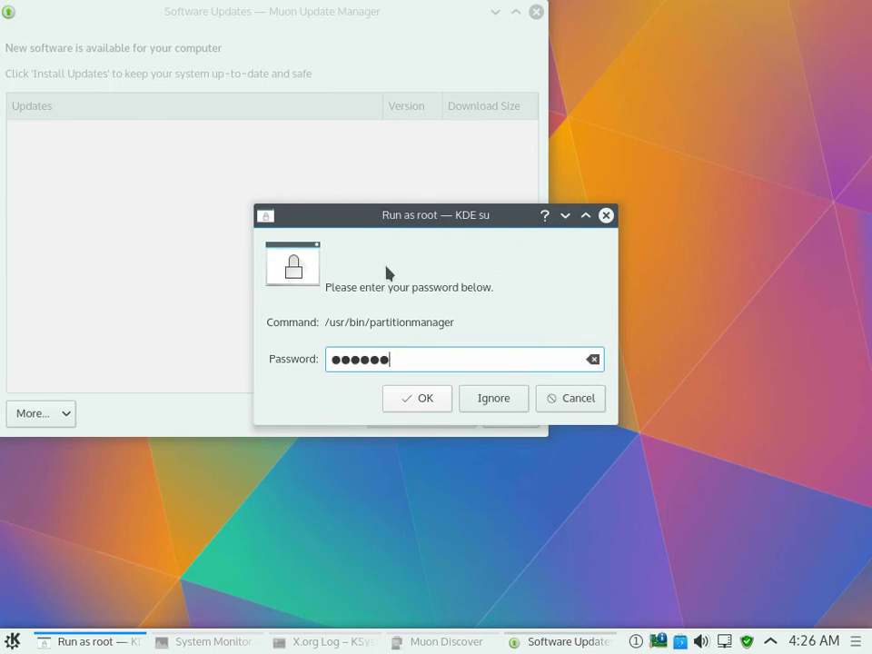
key("Return")
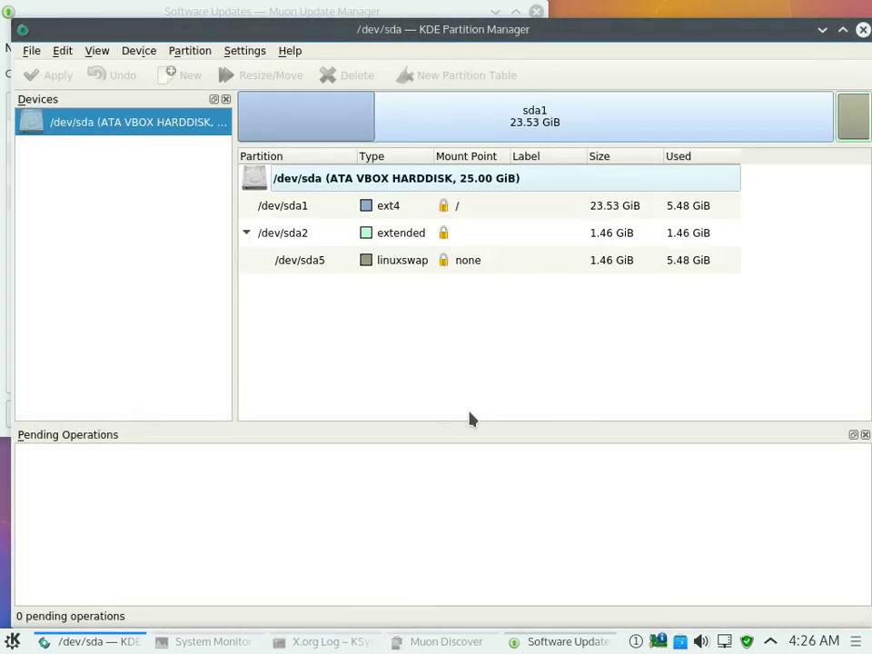
left_click(822, 33)
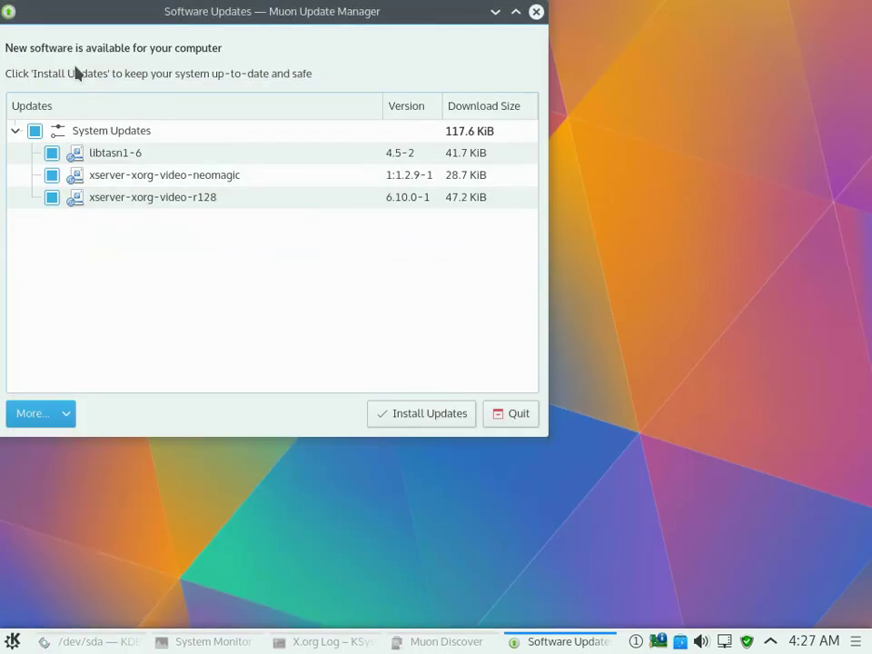
Install the selected system updates, authorizing with the account password, and bring System Monitor back up while they are applied
left_click(465, 412)
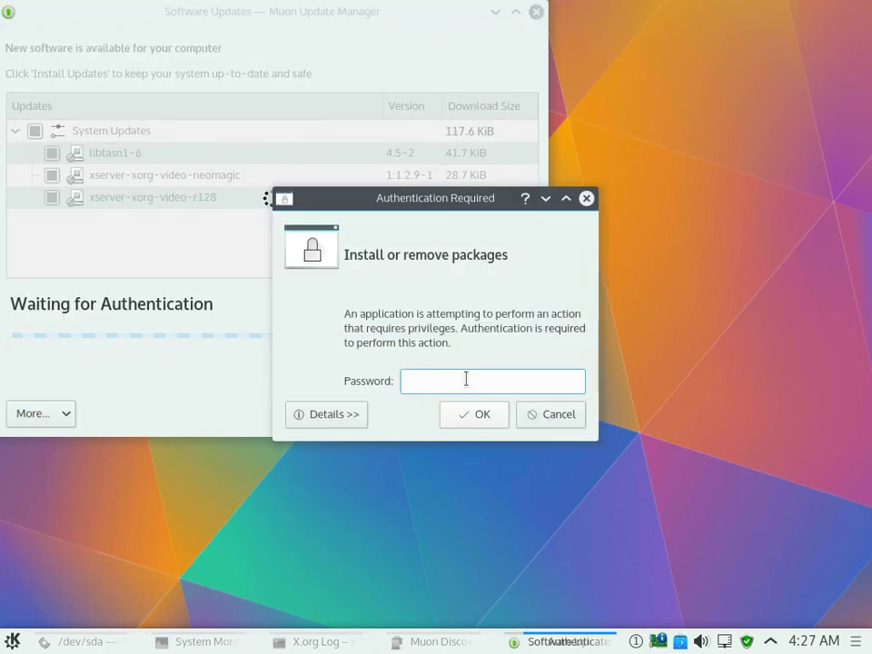
type("******")
key("Return")
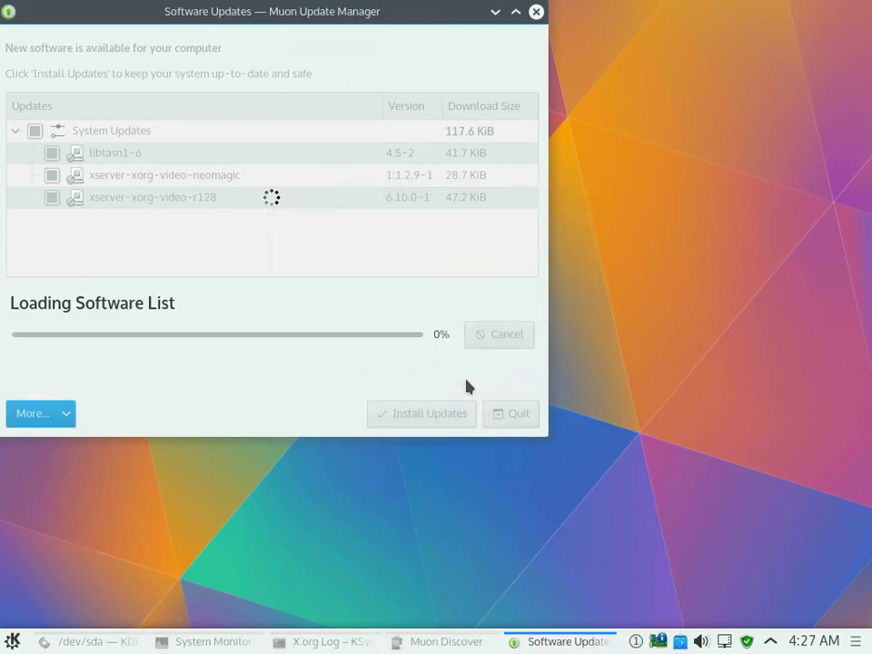
left_click(230, 643)
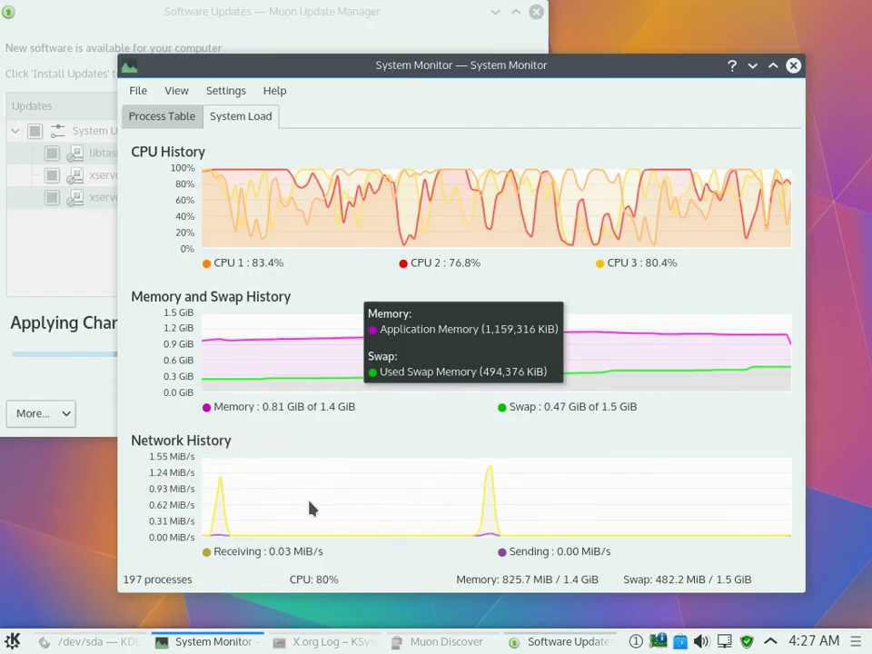
Find and launch Konsole through the launcher search, run the top command in it, and minimize the terminal
left_click(12, 641)
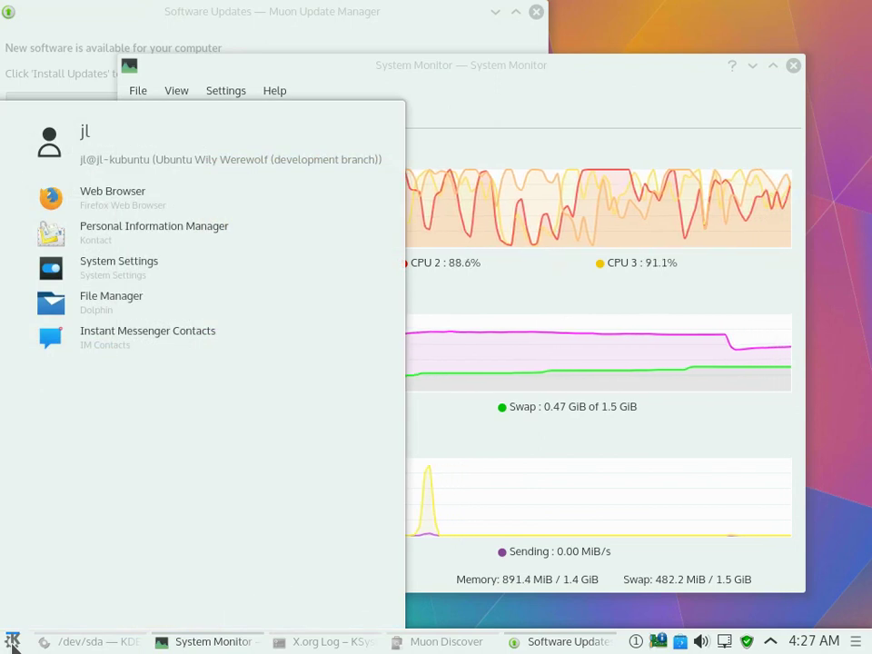
type("kon")
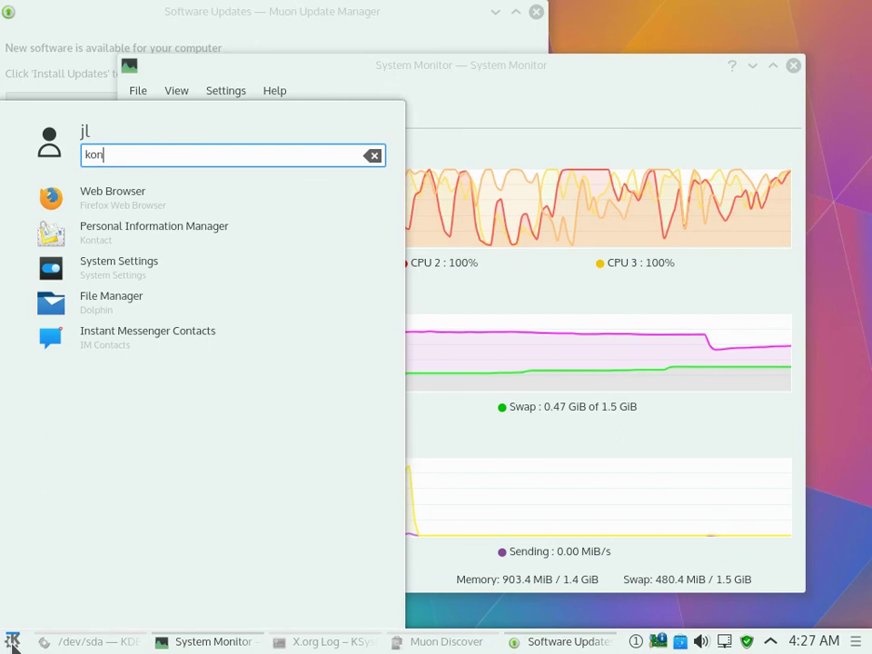
type("sol")
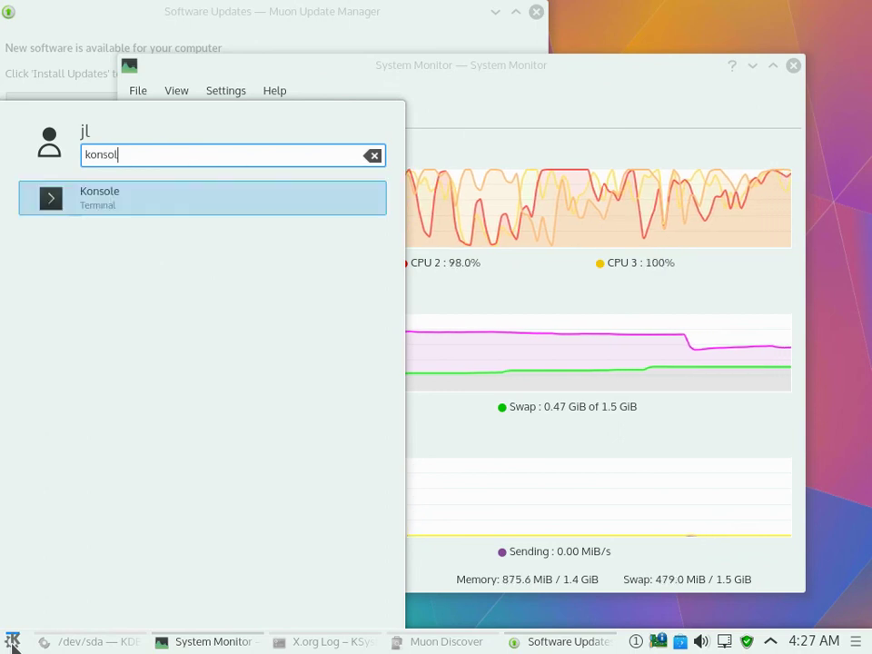
key("Return")
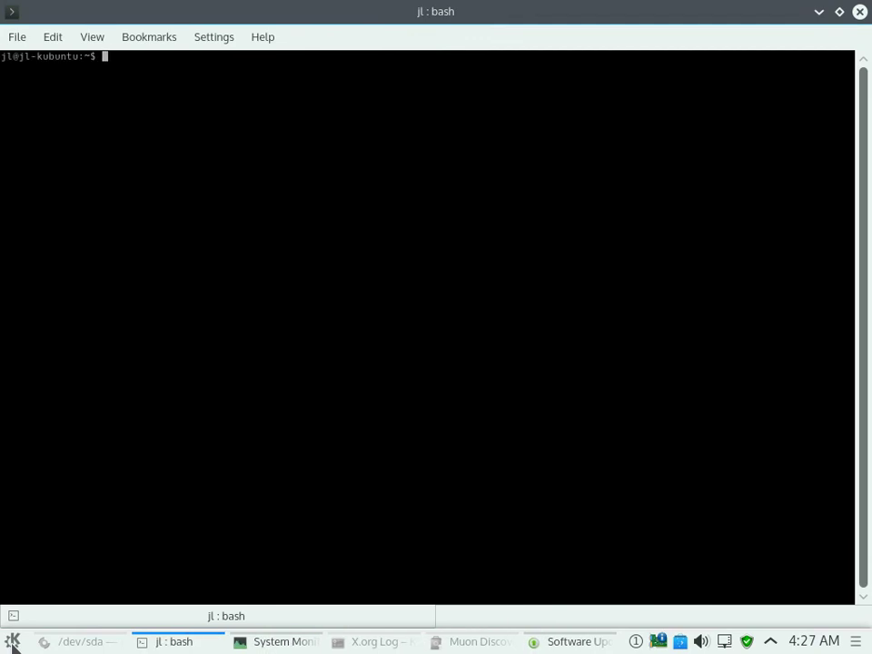
type("top")
key("Return")
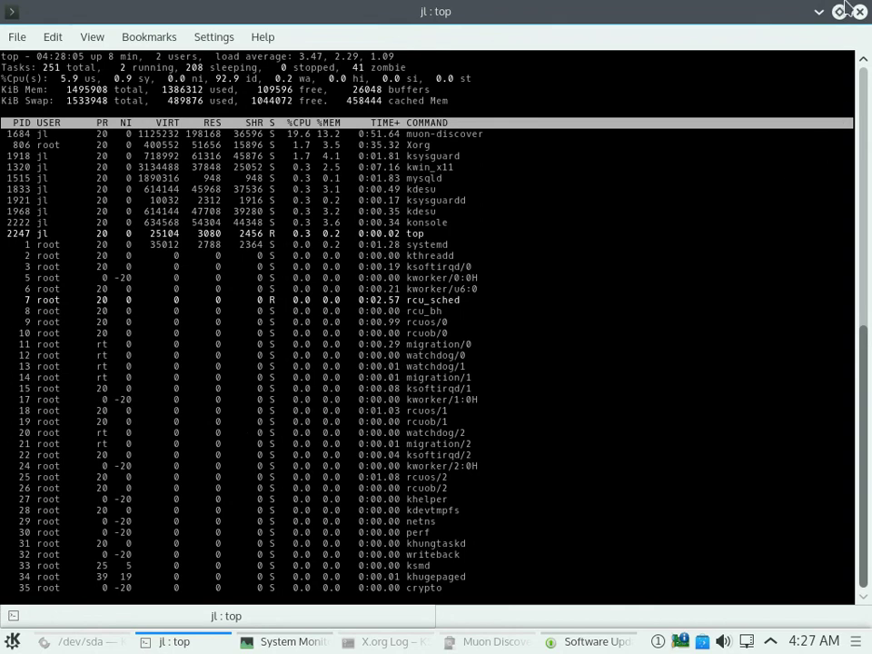
left_click(818, 12)
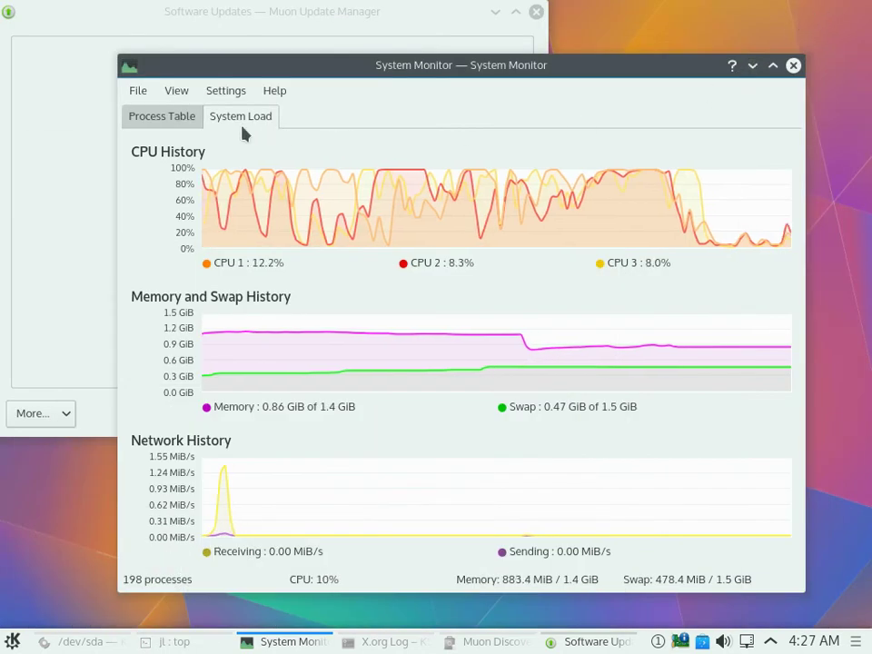
View System Monitor's process table sorted by CPU usage, return to the System Load graphs, and minimize the window
left_click(166, 121)
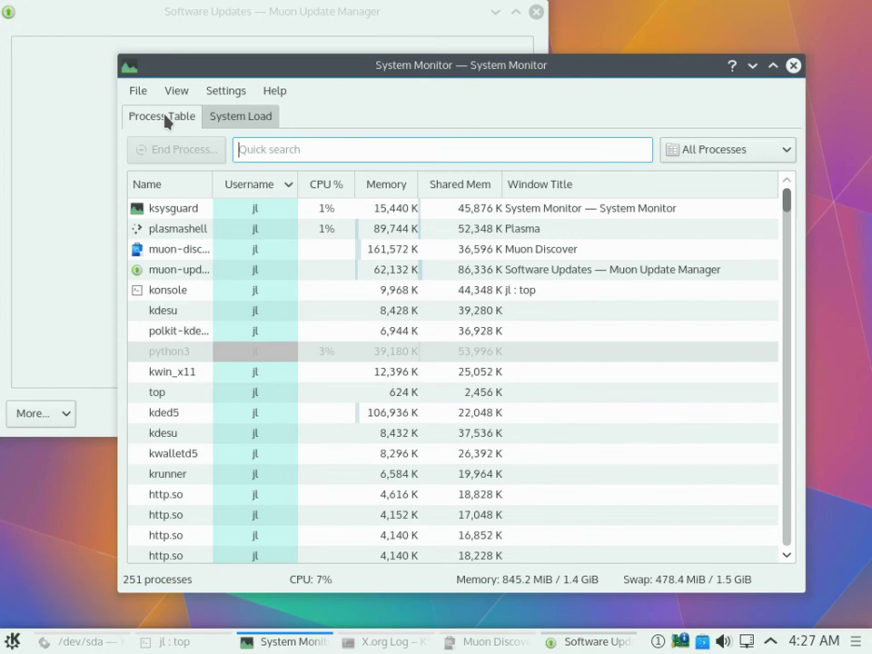
left_click(309, 186)
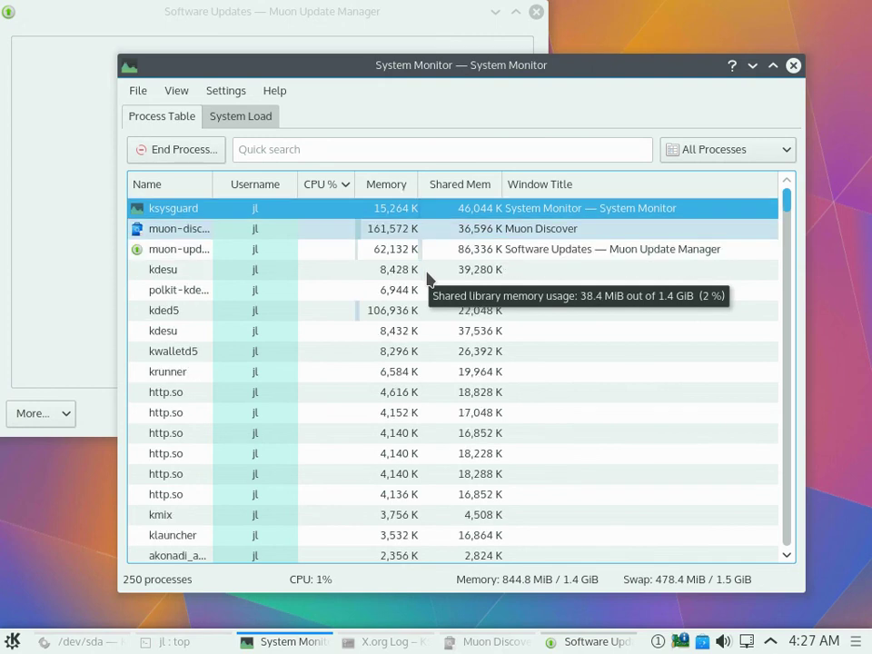
left_click(250, 118)
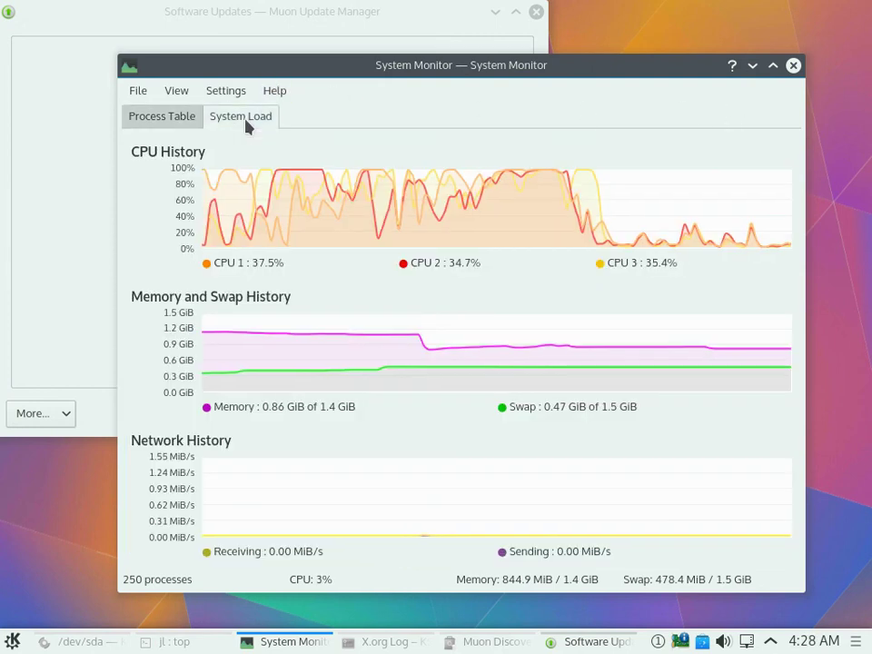
left_click(754, 67)
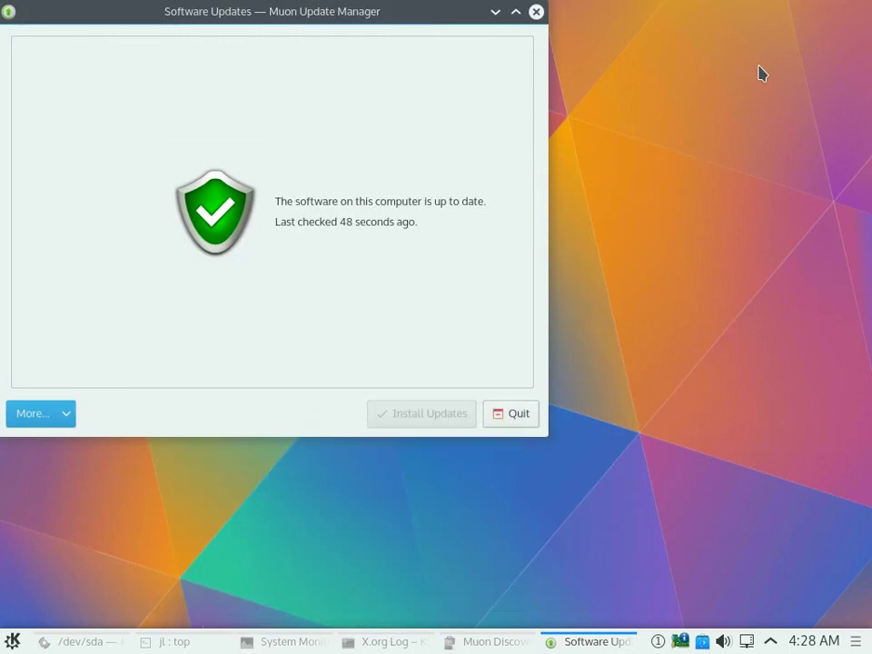
Quit Muon Update Manager and close Muon Discover
left_click(520, 415)
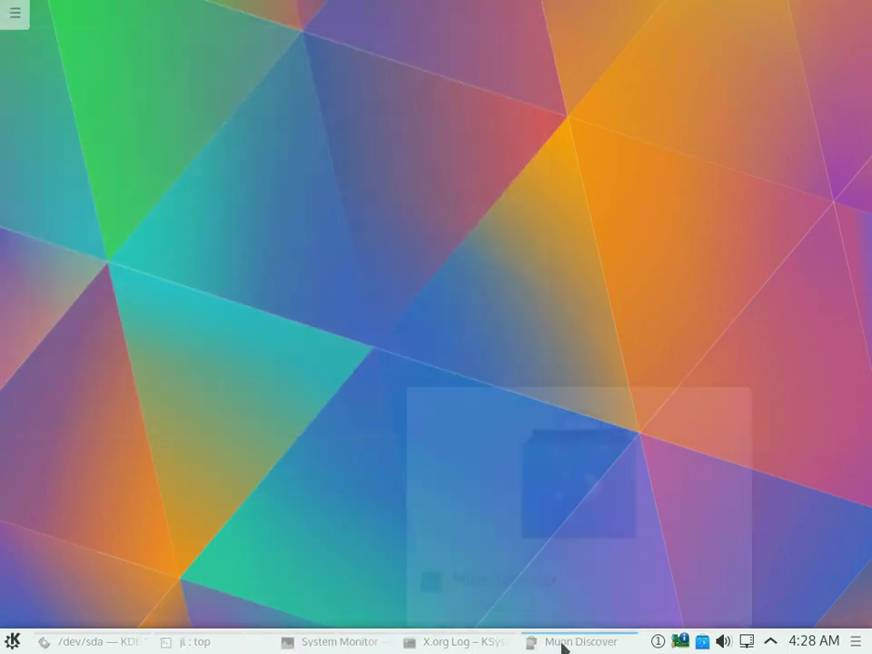
left_click(563, 641)
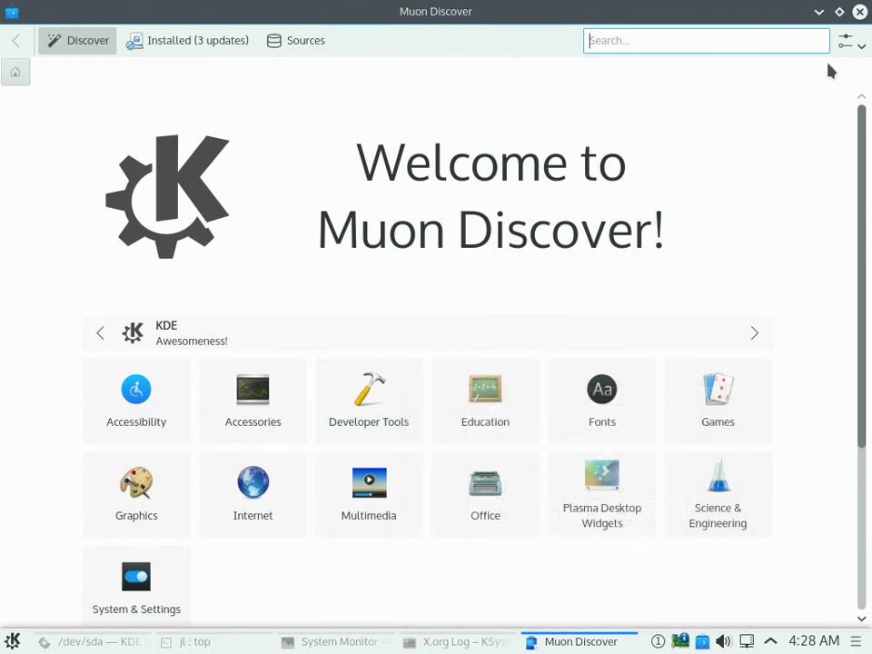
left_click(860, 12)
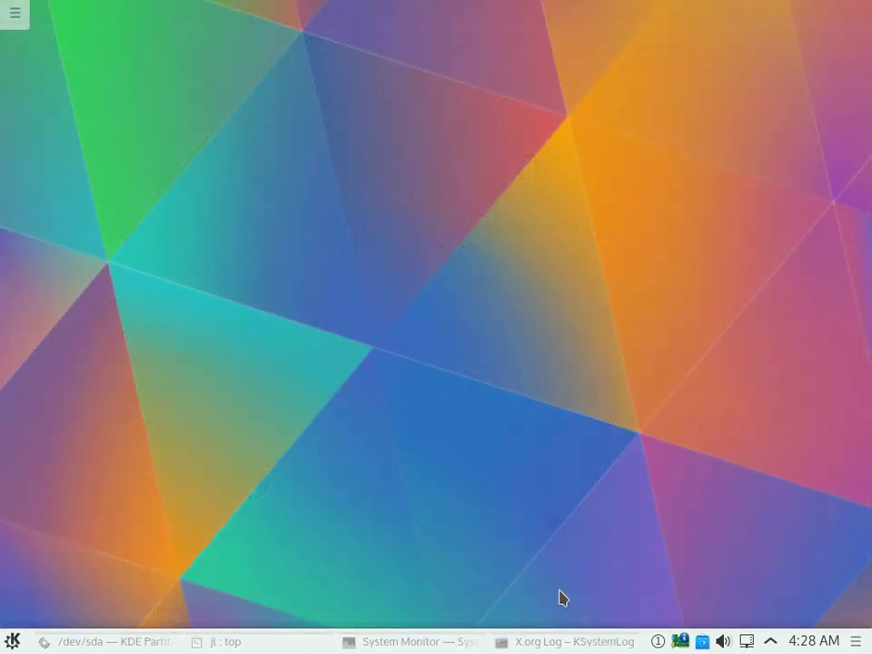
View the applications in the launcher's Utilities category and return to the list of all categories
left_click(12, 640)
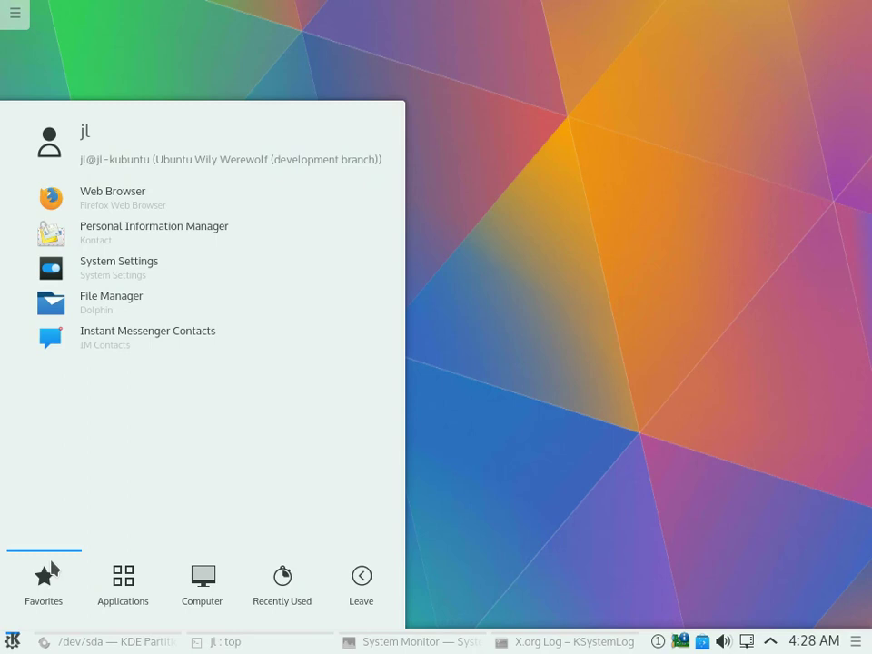
left_click(123, 558)
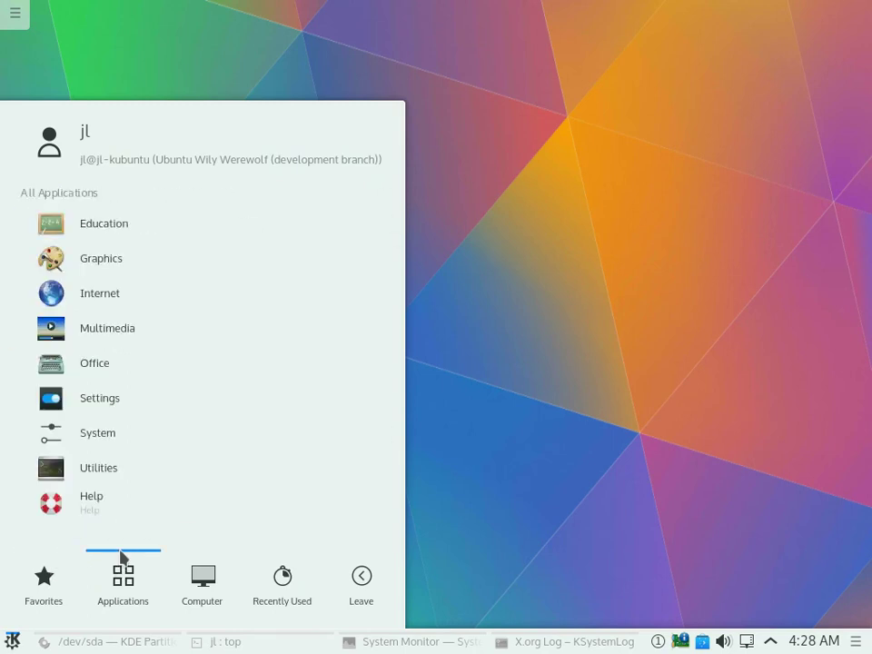
left_click(103, 467)
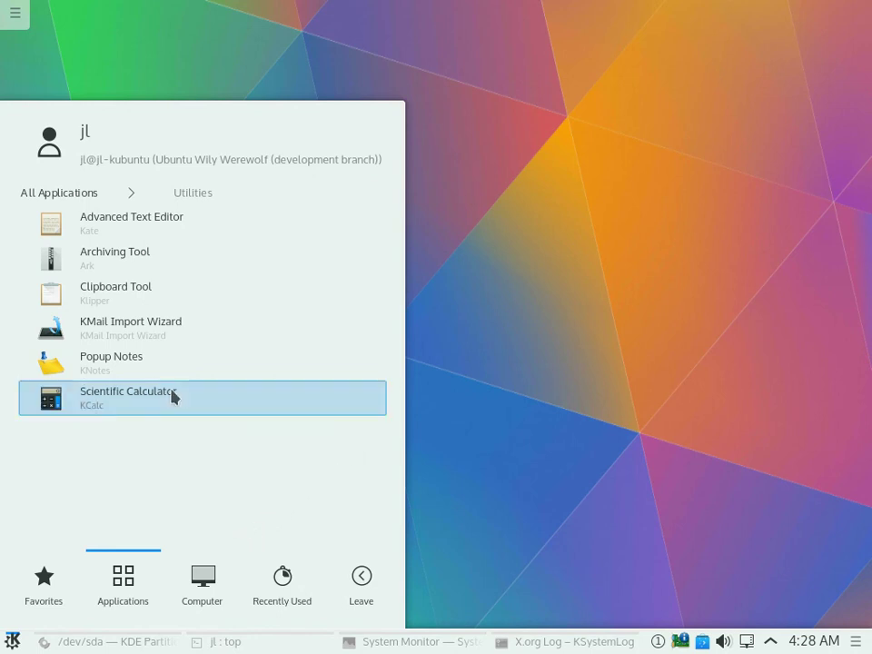
left_click(69, 199)
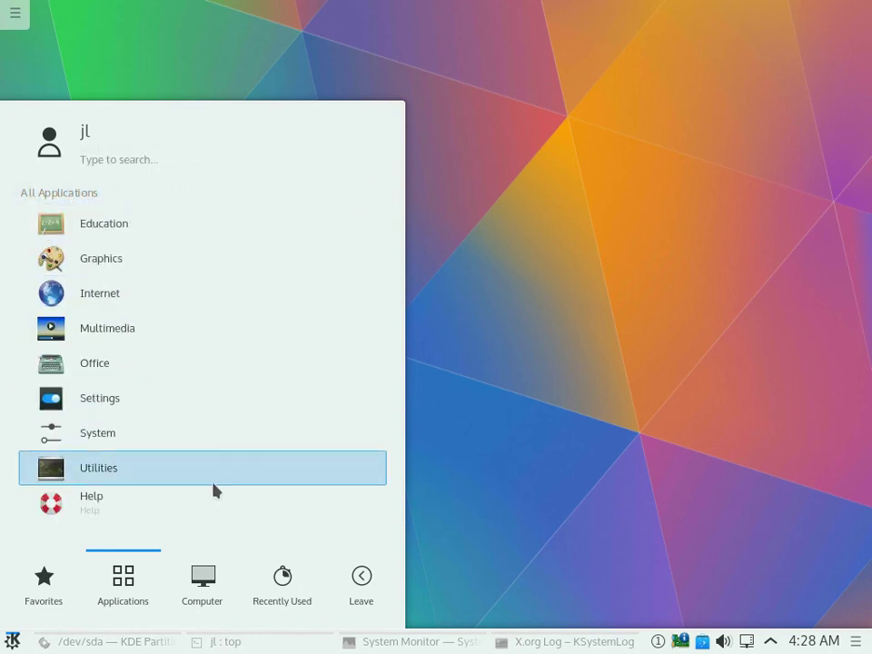
Open the Root folder from the launcher's Computer places, maximize the Dolphin window, and turn on file previews
left_click(192, 579)
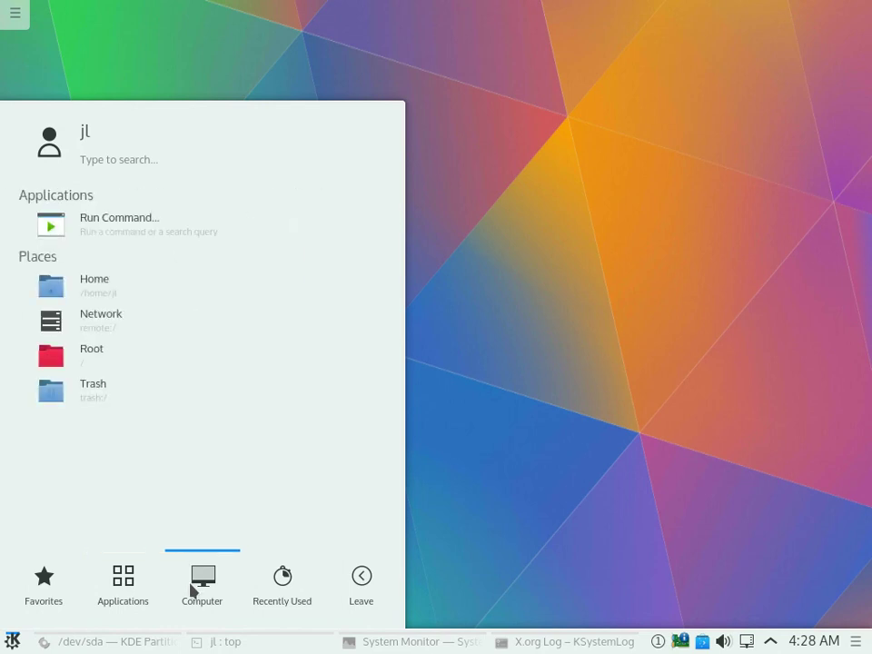
left_click(85, 362)
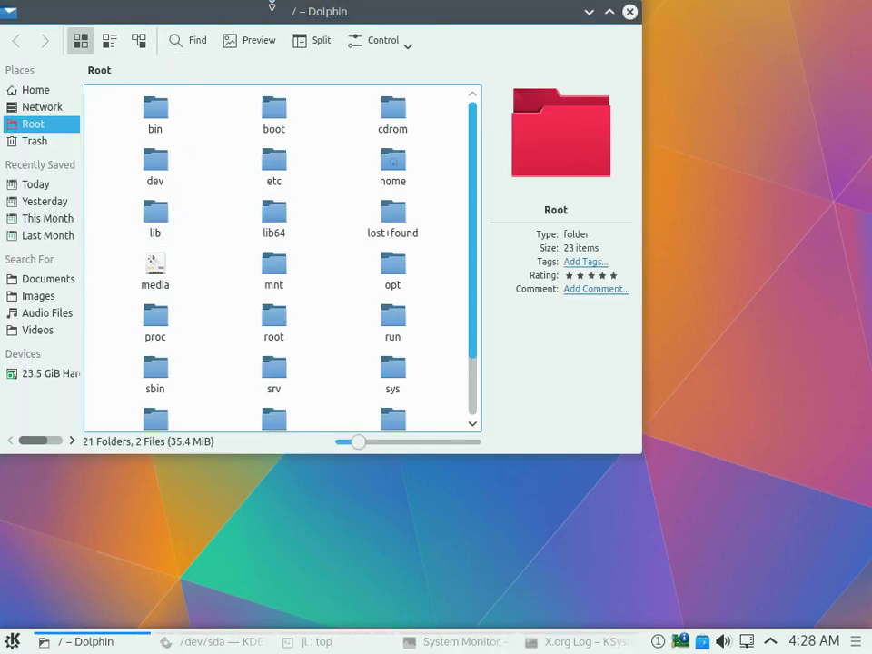
left_click(607, 14)
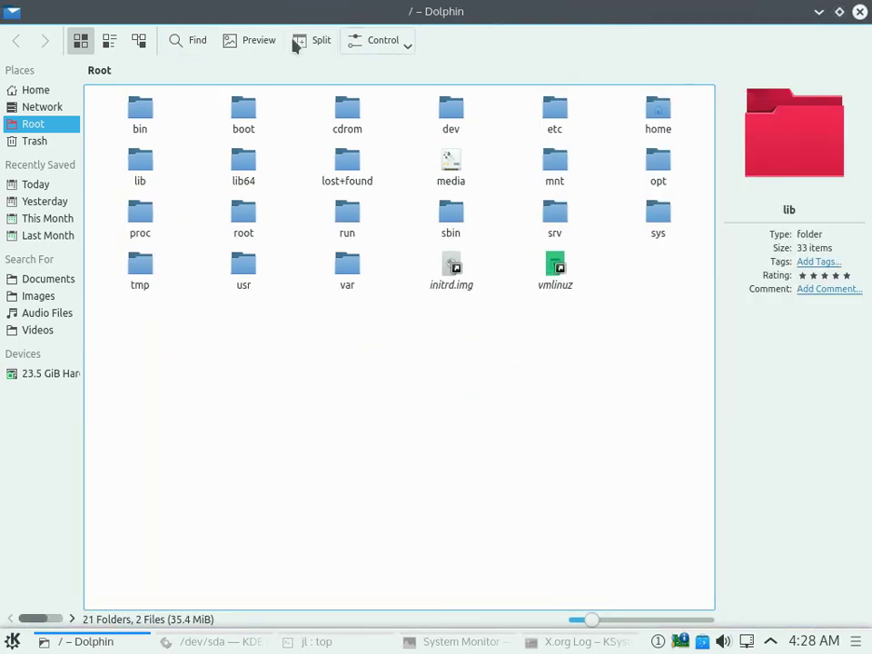
left_click(249, 43)
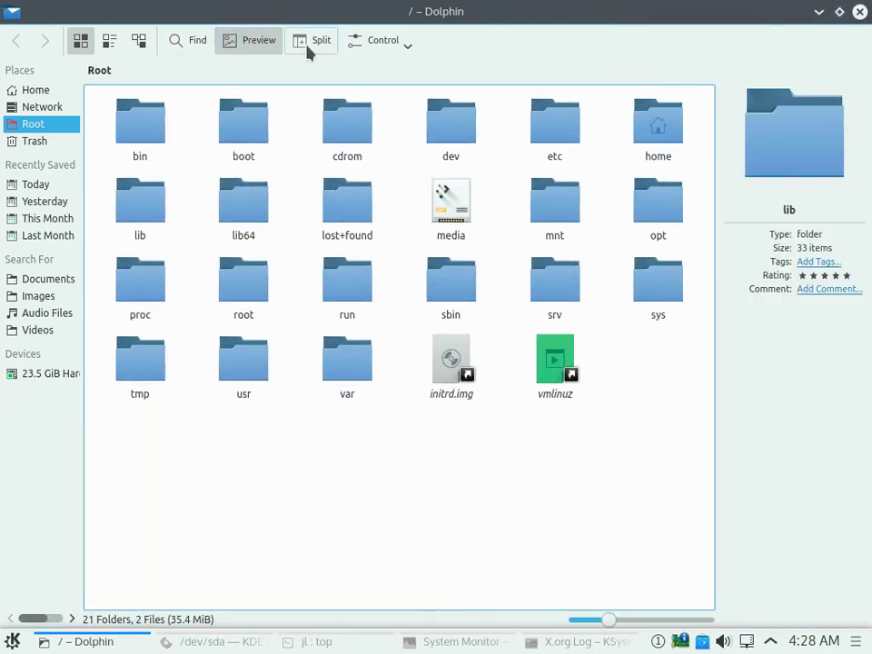
Split the Dolphin view into two panes, show the 23.5 GiB hard drive in the first pane, and close the window
left_click(308, 51)
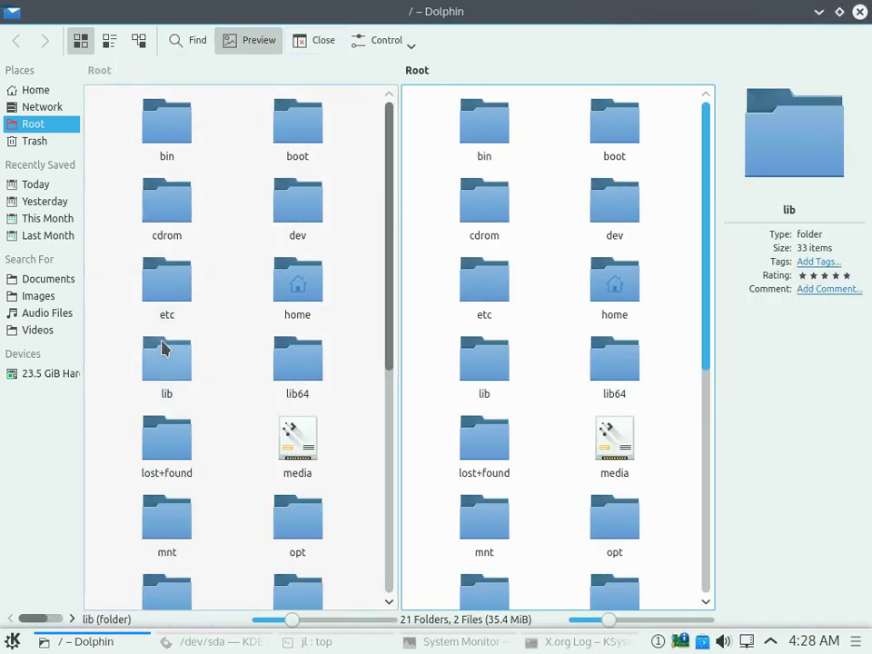
left_click_drag(80, 376, 74, 379)
left_click(51, 378)
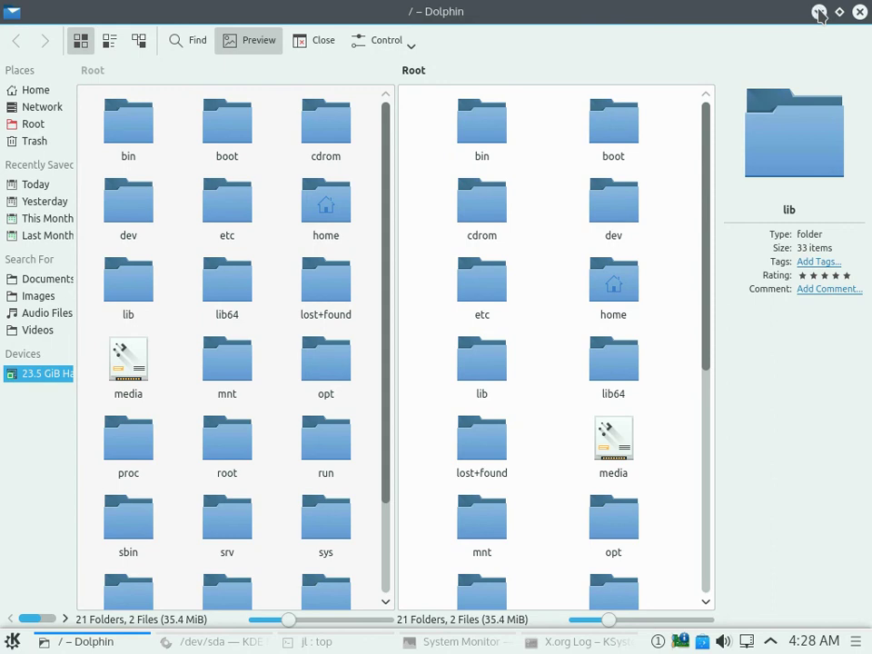
left_click(860, 12)
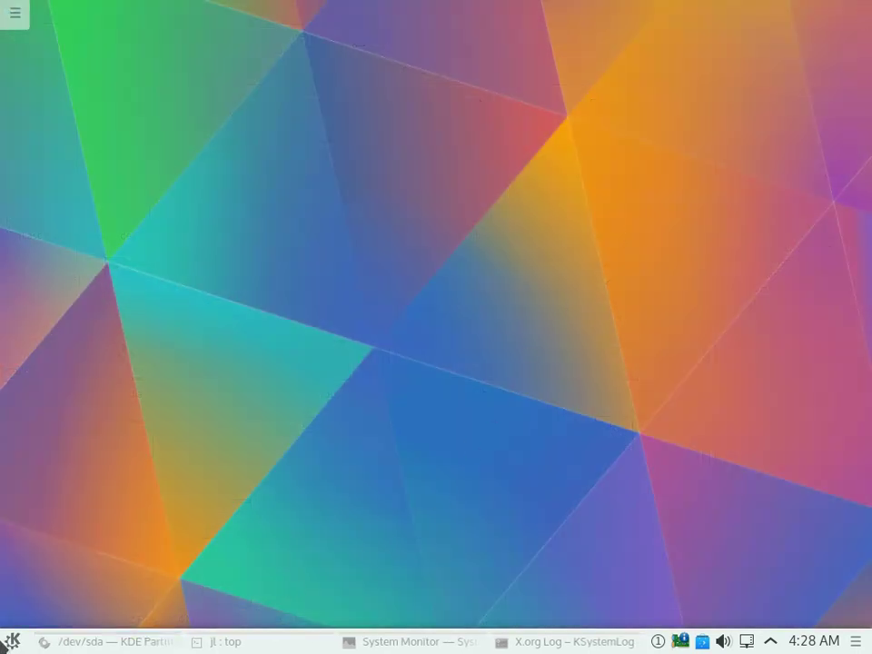
View the launcher's Computer, Recently Used and Leave sections
left_click(12, 639)
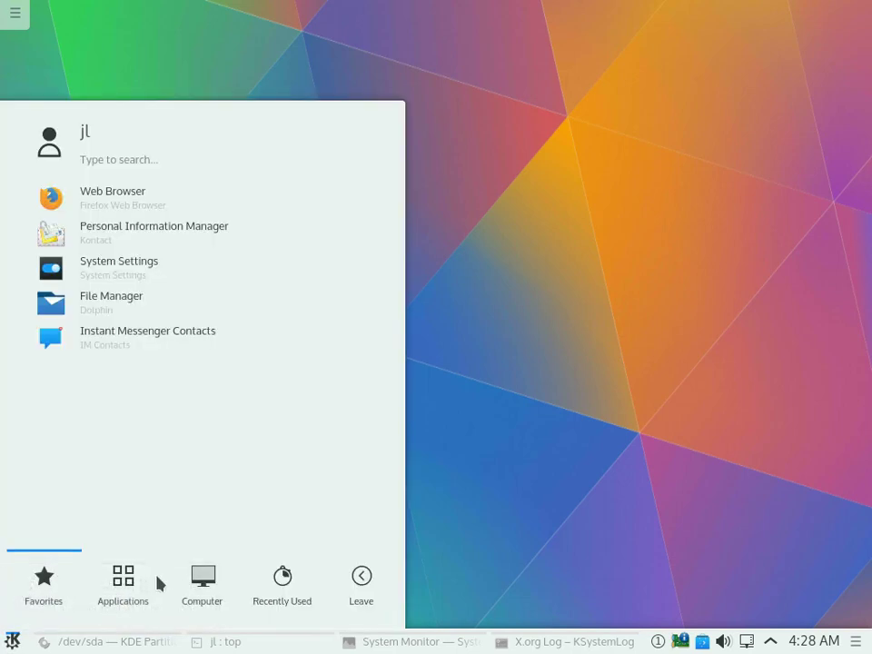
left_click(202, 586)
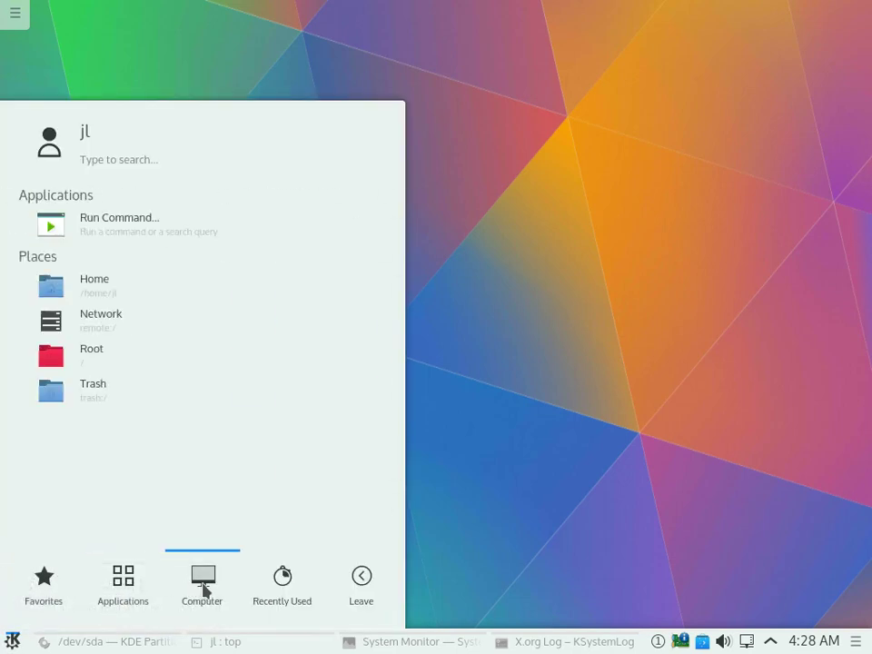
left_click(288, 591)
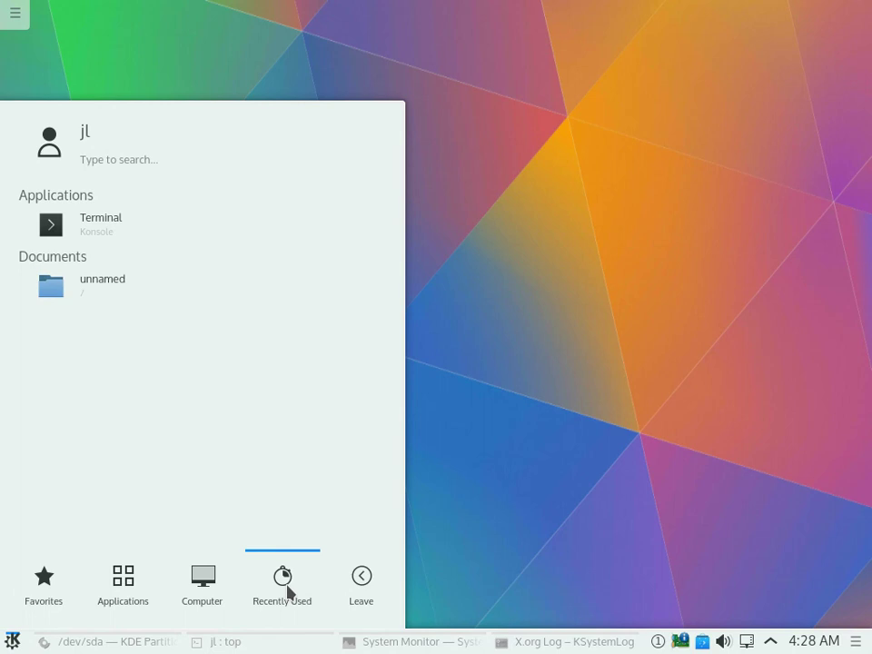
left_click(357, 586)
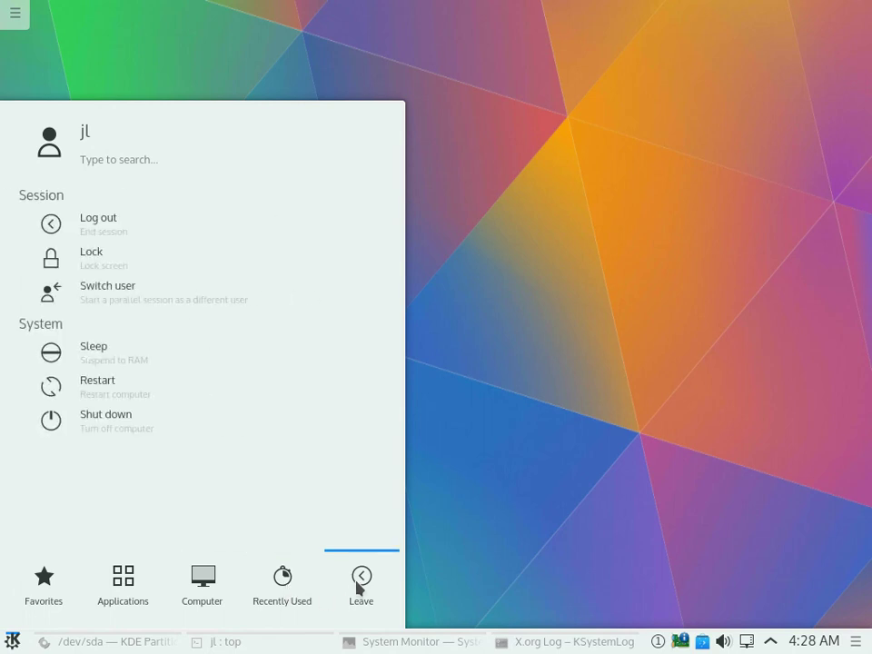
Search the launcher for "dd" and "disk", and clear the search text
mouse_move(170, 159)
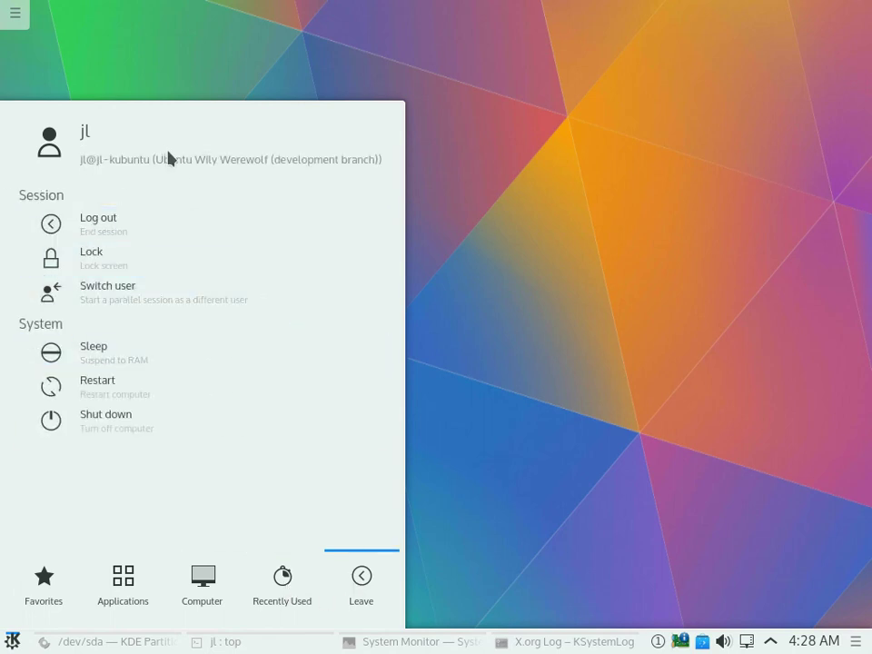
type("dd")
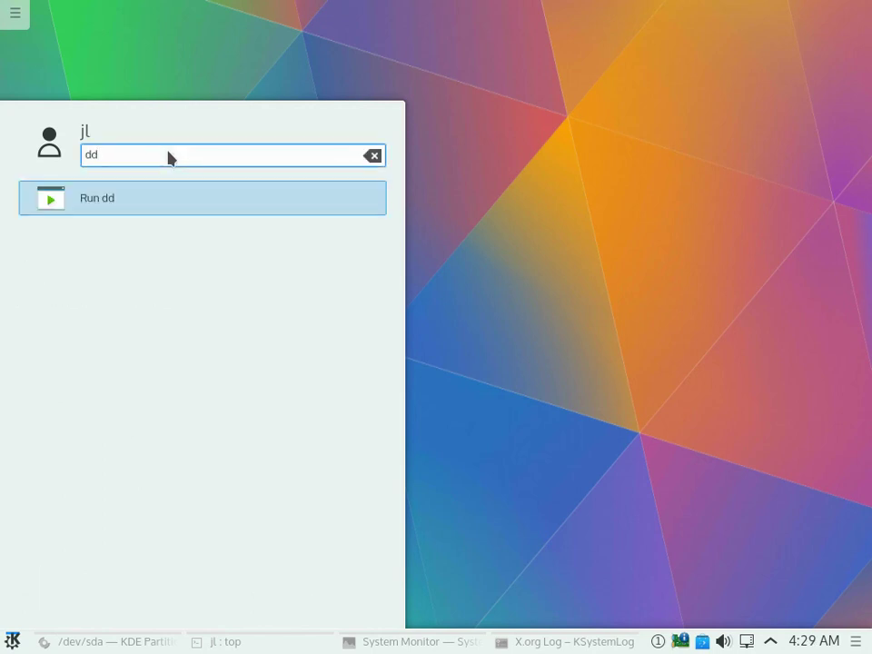
key("BackSpace")
type("is")
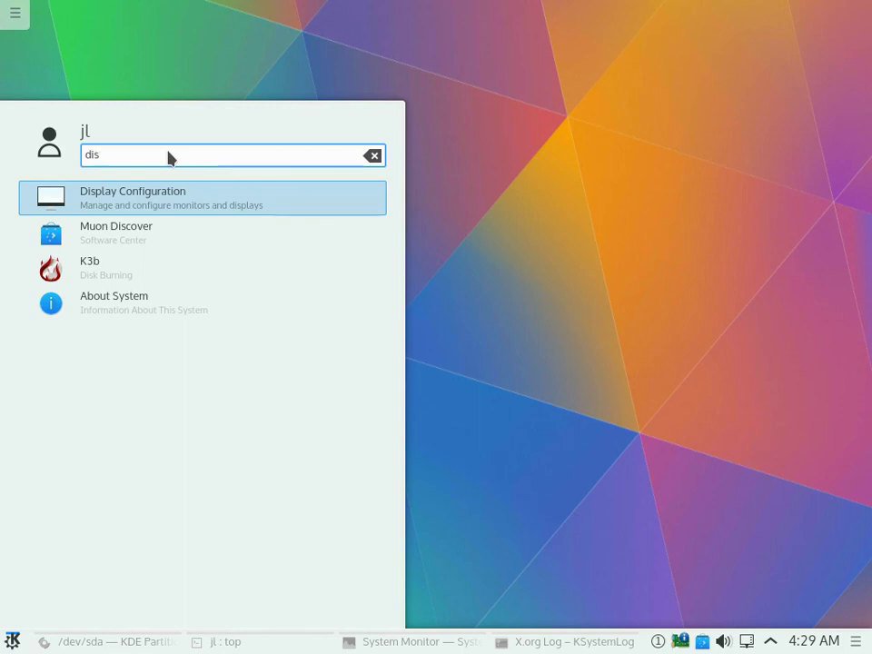
type("k")
key("BackSpace")
key("BackSpace")
key("BackSpace")
key("BackSpace")
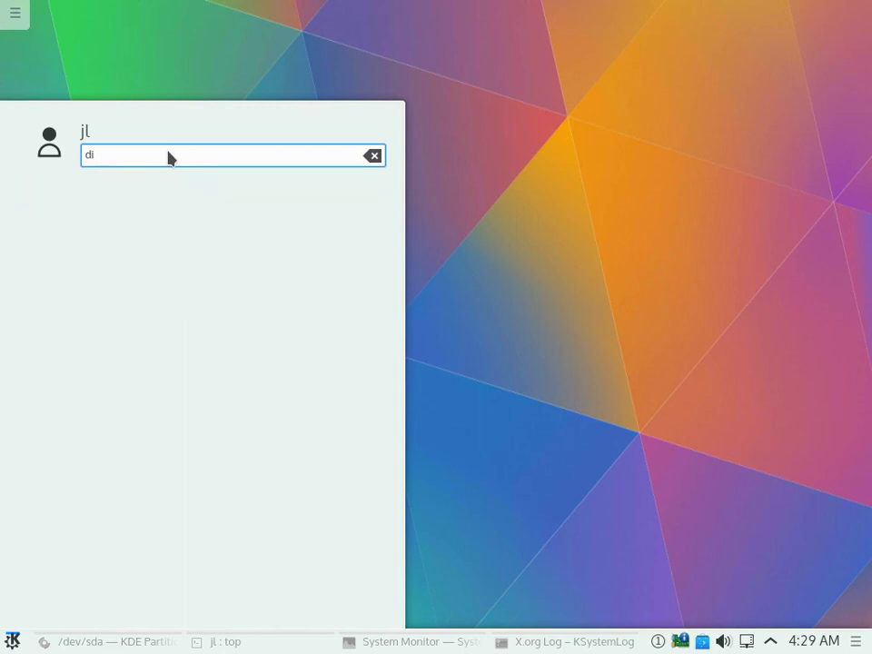
Search the launcher for "pa" and "we", clearing the search text after each one
type("pa")
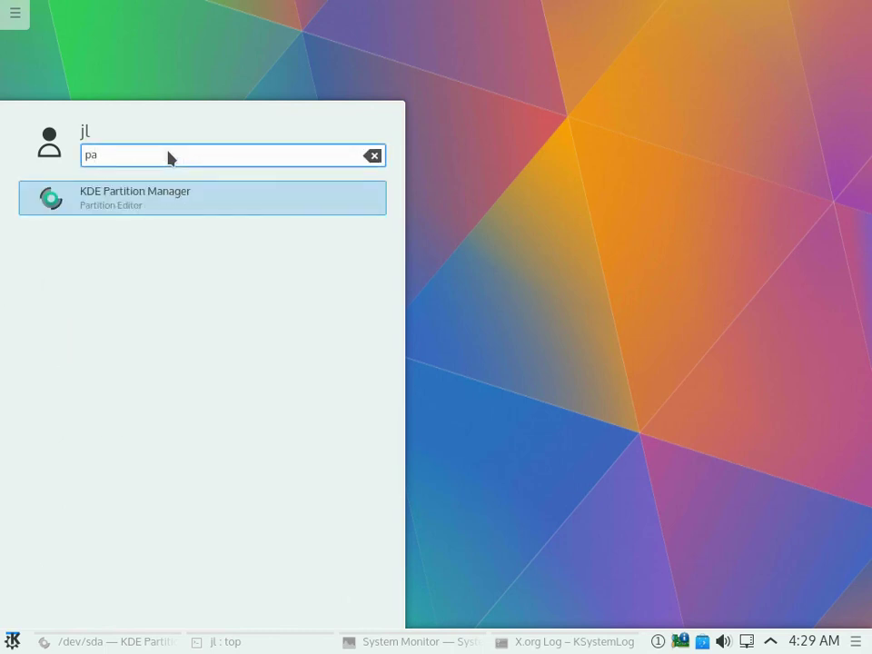
key("BackSpace")
key("BackSpace")
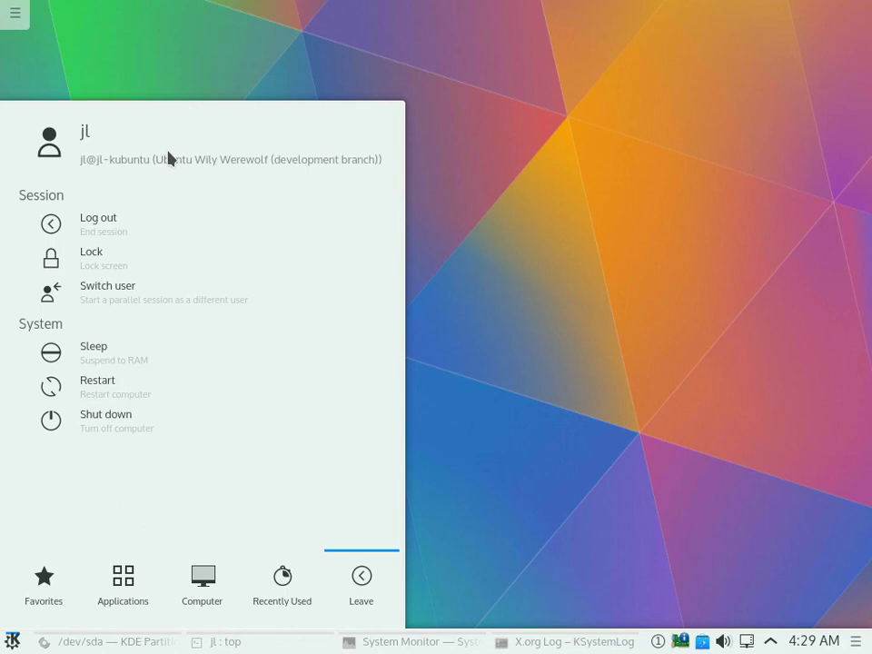
type("we")
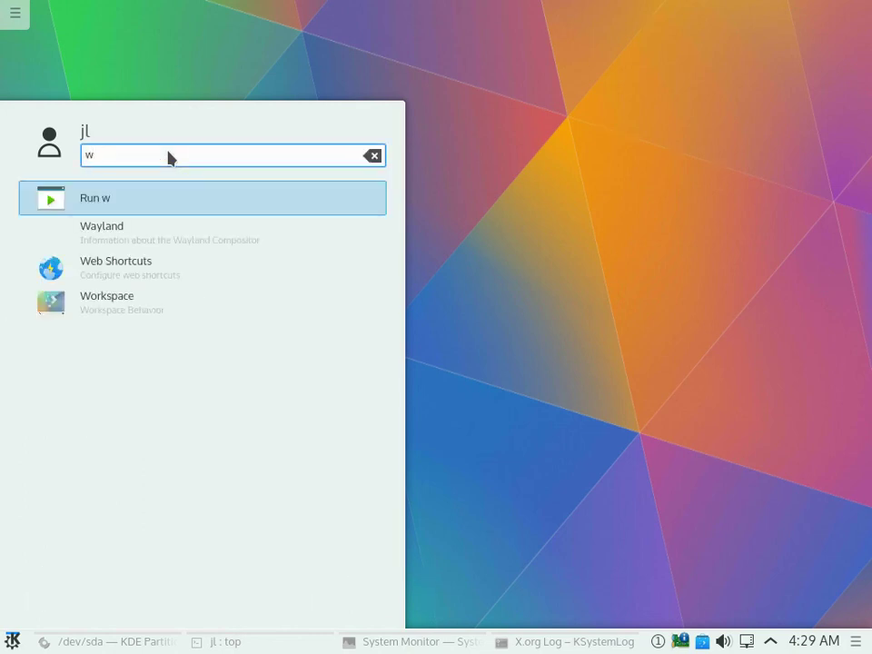
key("BackSpace")
key("BackSpace")
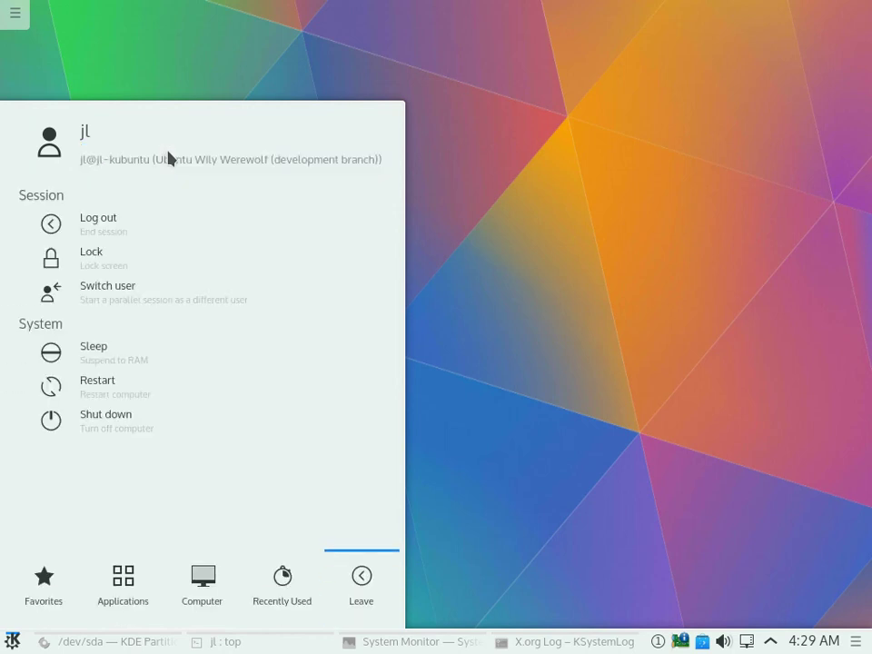
Search the launcher for "off" to view the office applications, and clear the search text
type("of")
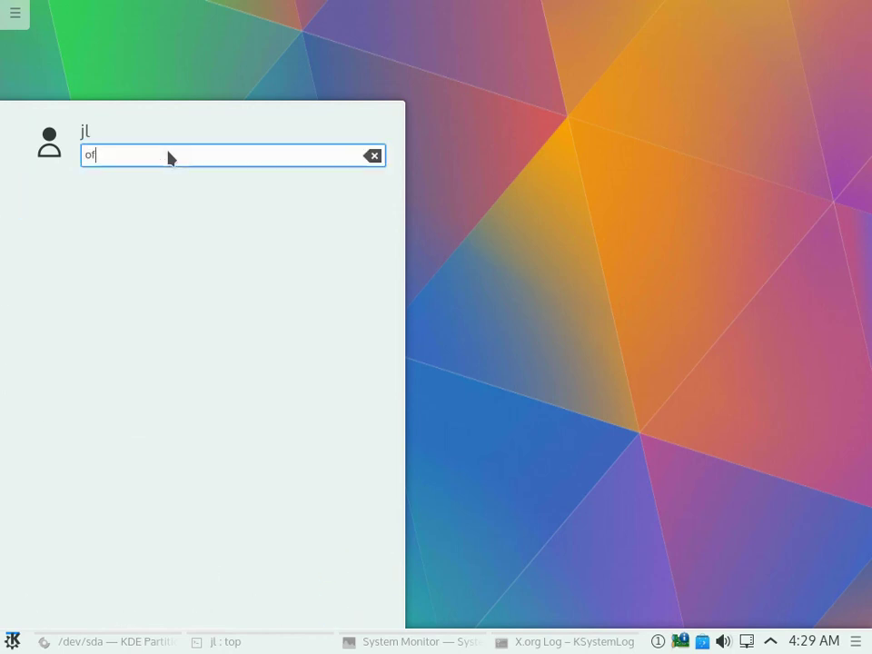
type("f")
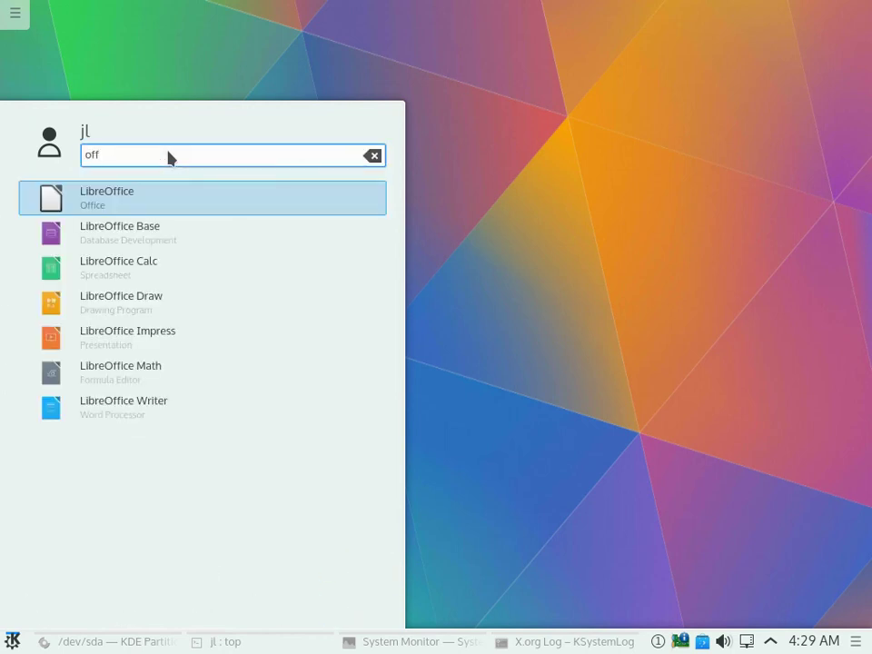
key("BackSpace")
key("BackSpace")
key("BackSpace")
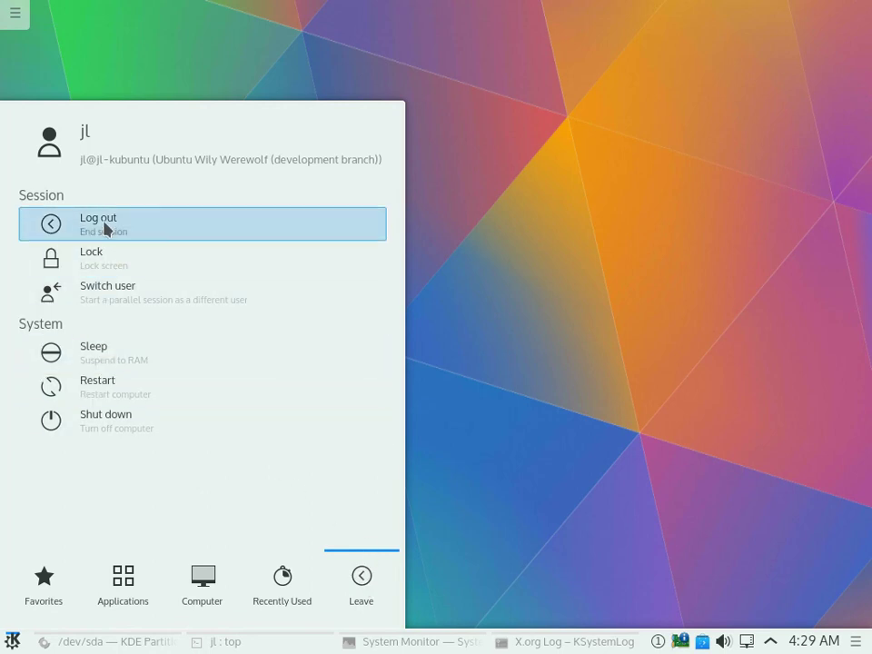
mouse_move(265, 564)
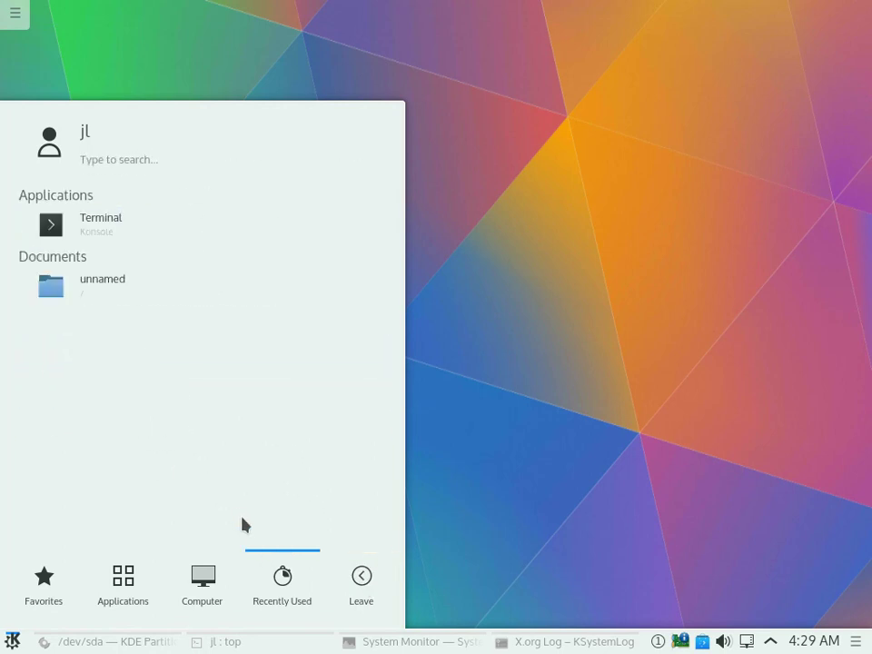
mouse_move(354, 577)
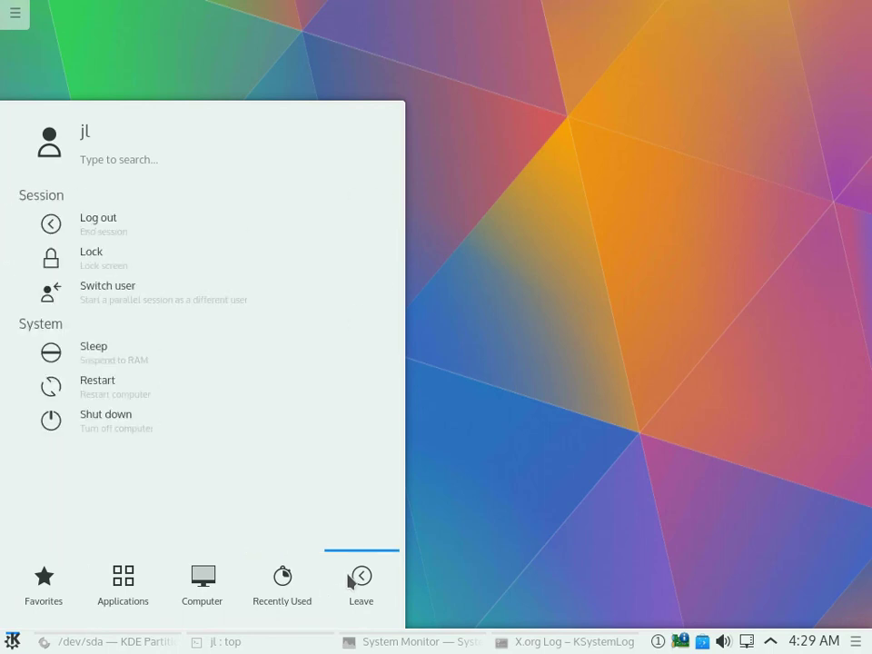
left_click(106, 236)
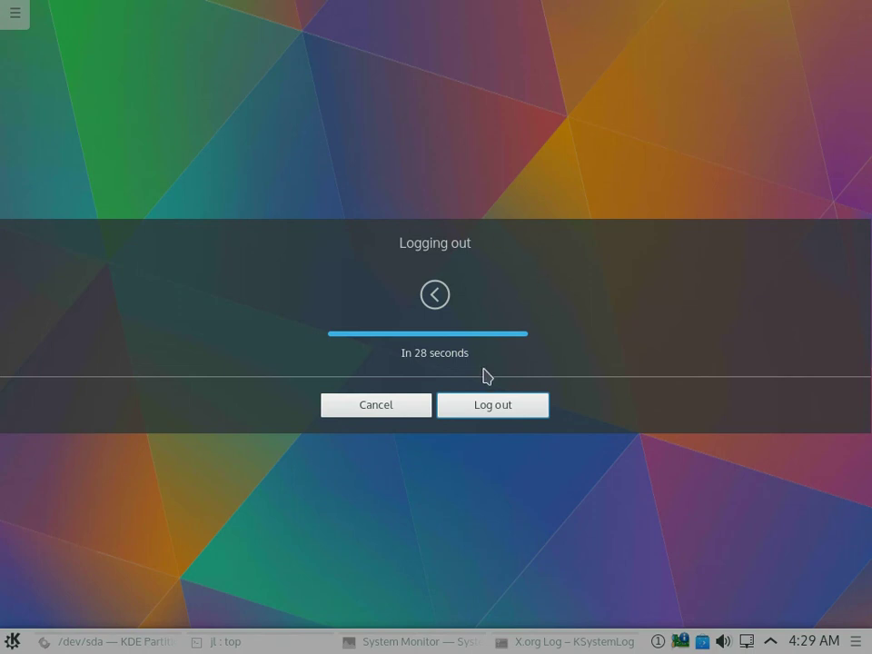
left_click(413, 405)
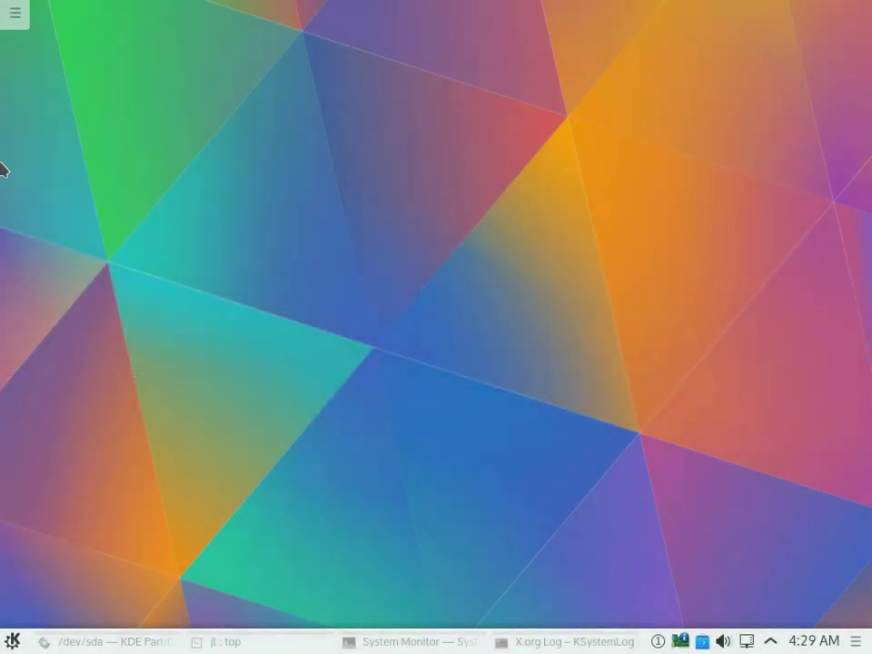
Shut down the computer, agreeing to close the Konsole window that is still running top
left_click(16, 642)
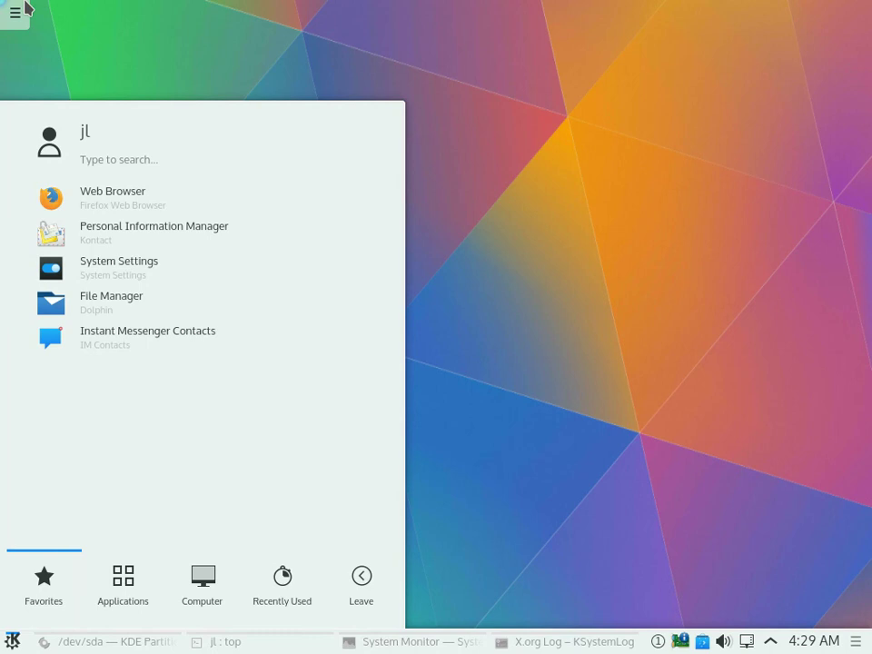
left_click(352, 578)
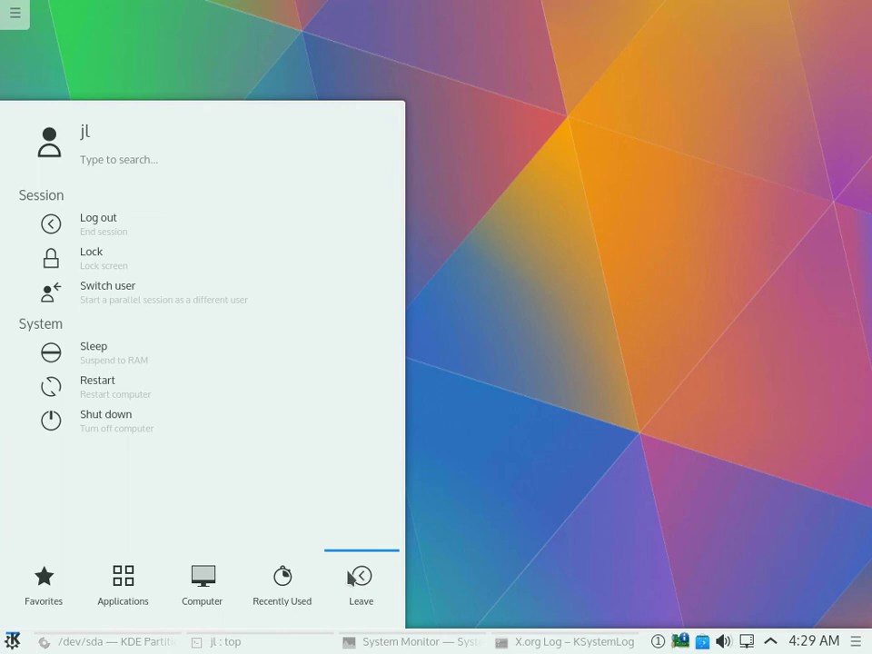
left_click(119, 424)
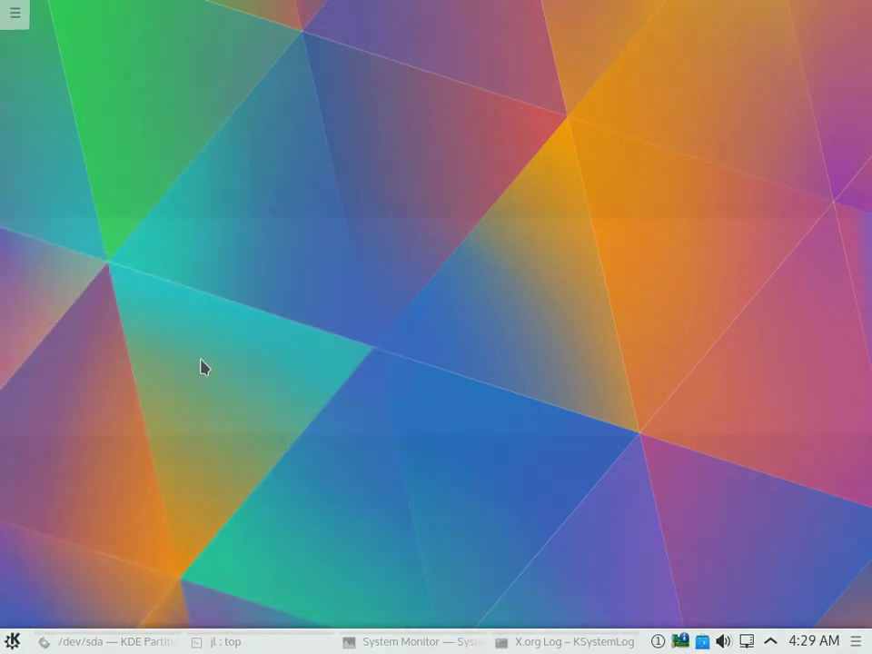
left_click(490, 411)
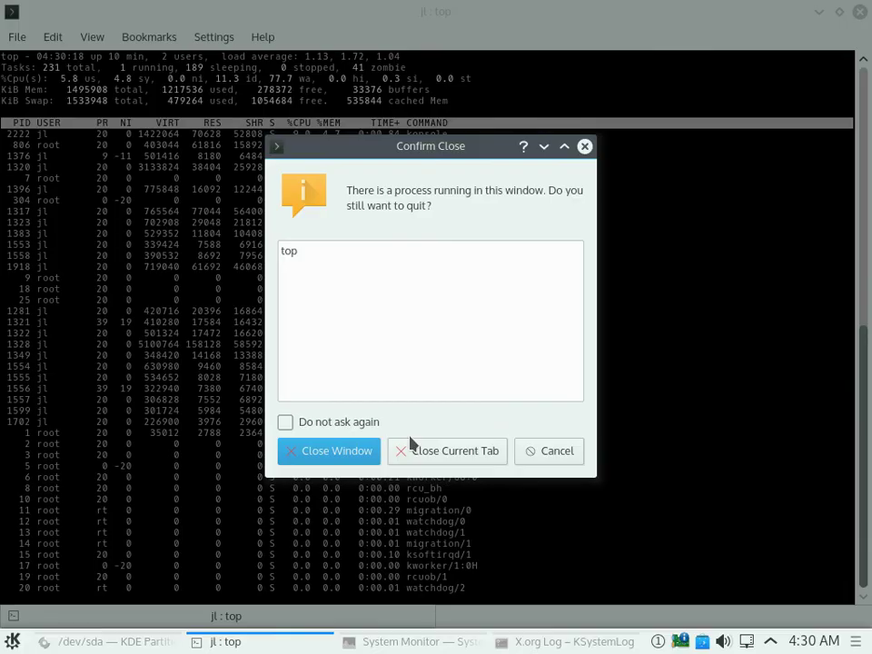
left_click(366, 454)
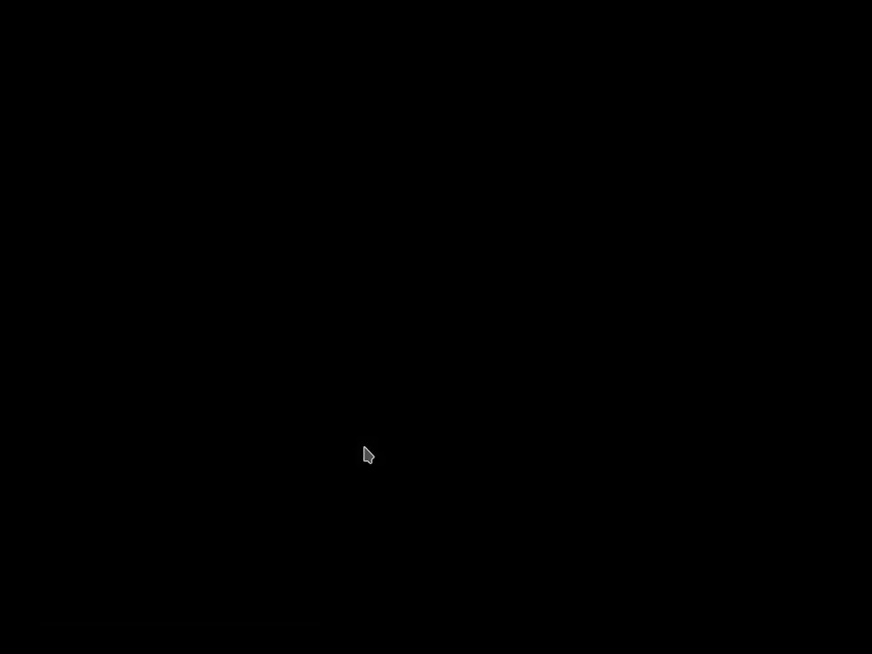